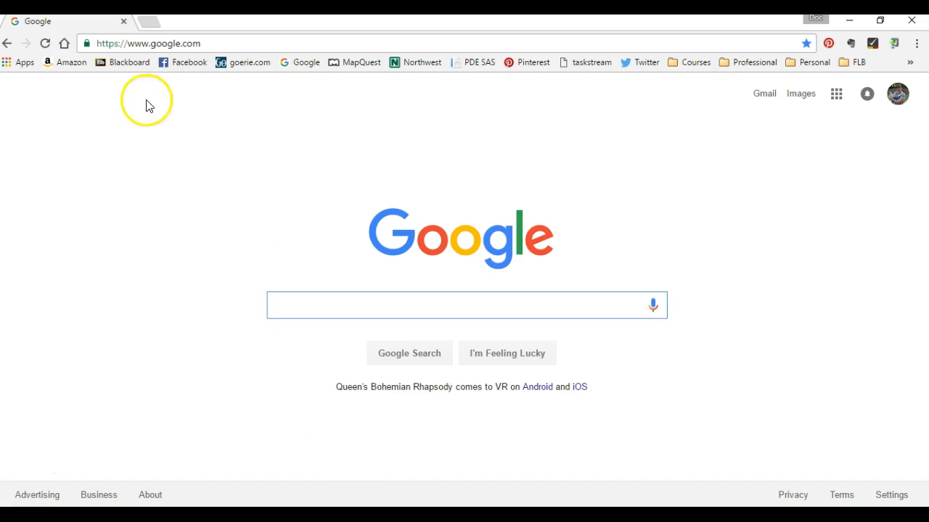
pyautogui.click(144, 45)
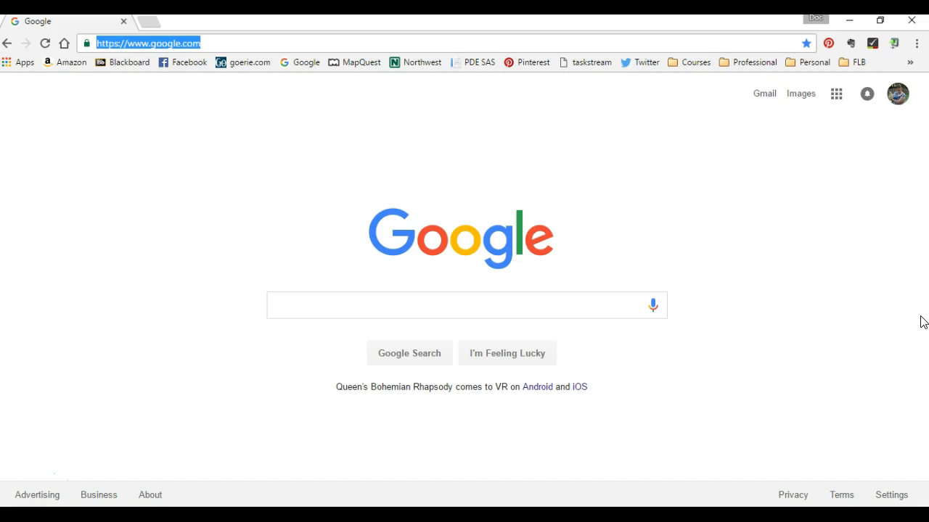
pyautogui.write('http://b')
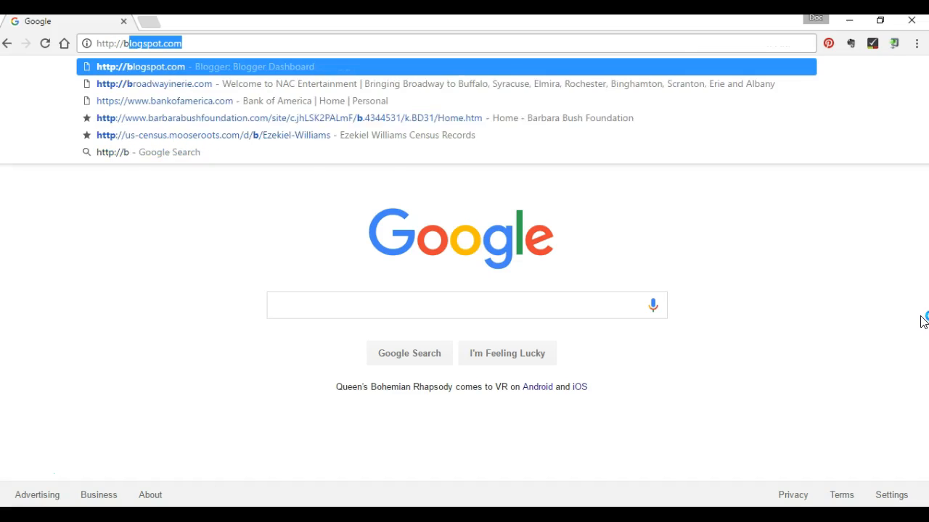
pyautogui.write('logsso')
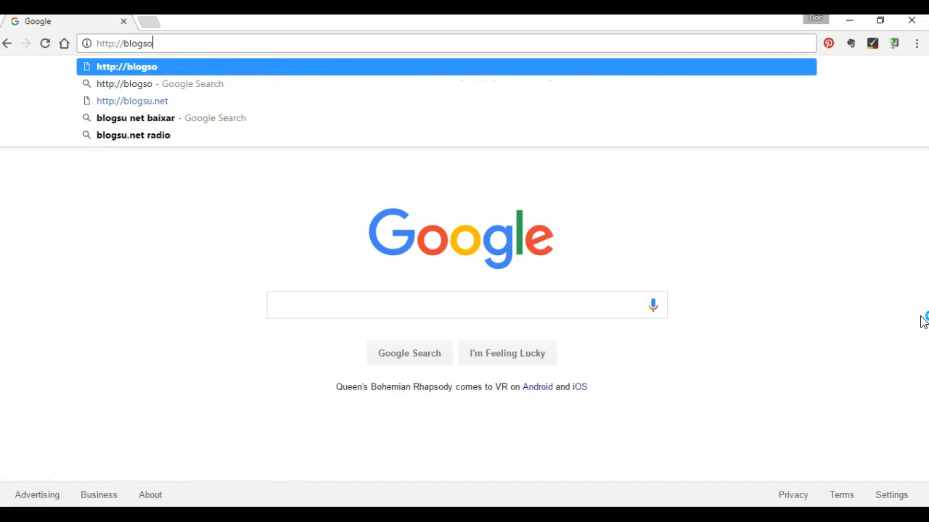
pyautogui.press('BackSpace')
pyautogui.write('pot.com')
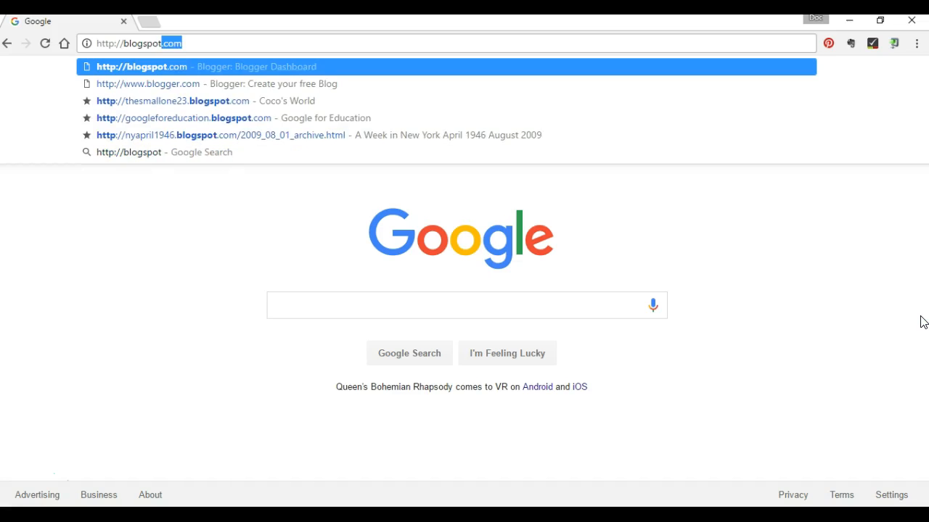
pyautogui.press('Return')
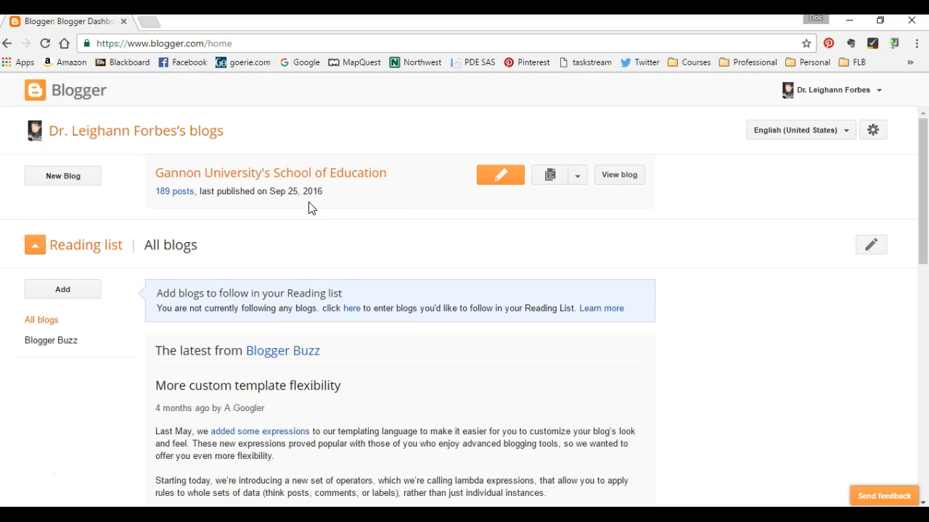
# Start a new blog and title it "GU Google for Educators".
pyautogui.click(293, 216)
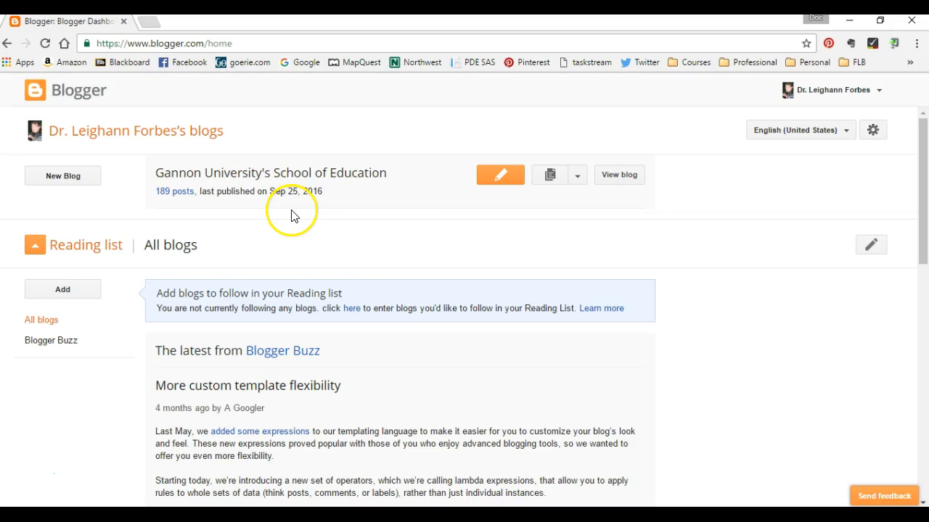
pyautogui.click(57, 182)
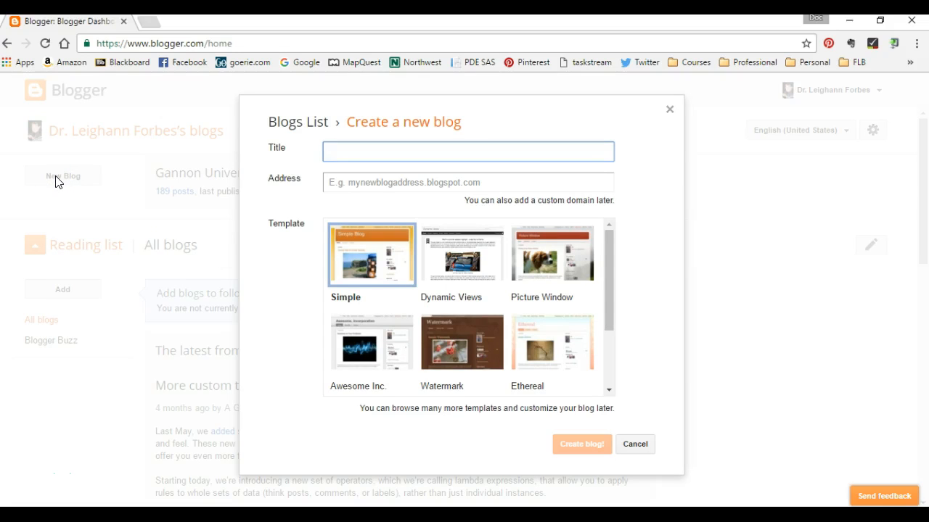
pyautogui.write('GU Google for Educators')
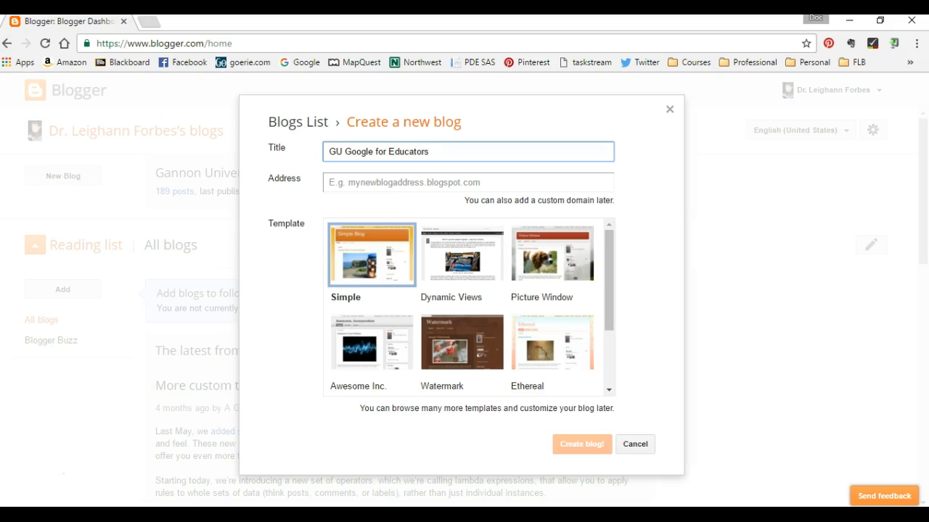
# Set the new blog's address to GUG4E.blogspot.com.
pyautogui.click(352, 182)
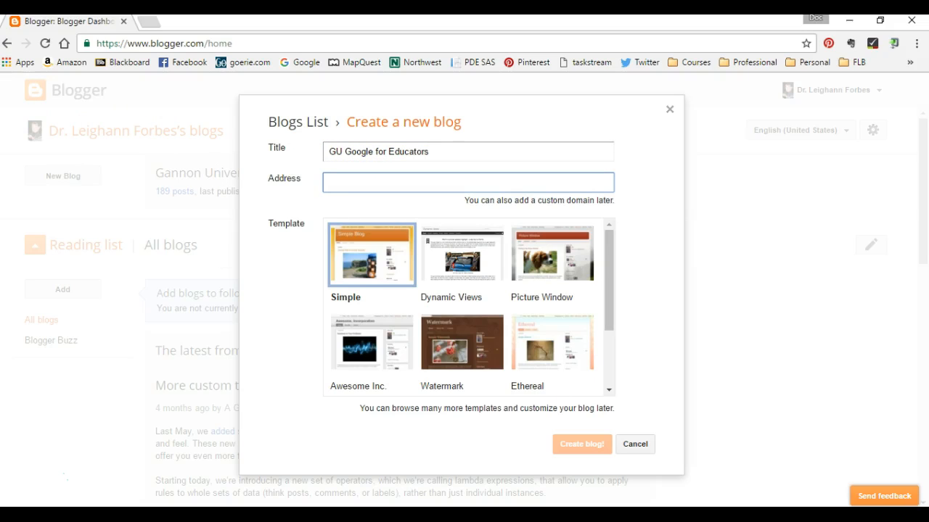
pyautogui.write('PU')
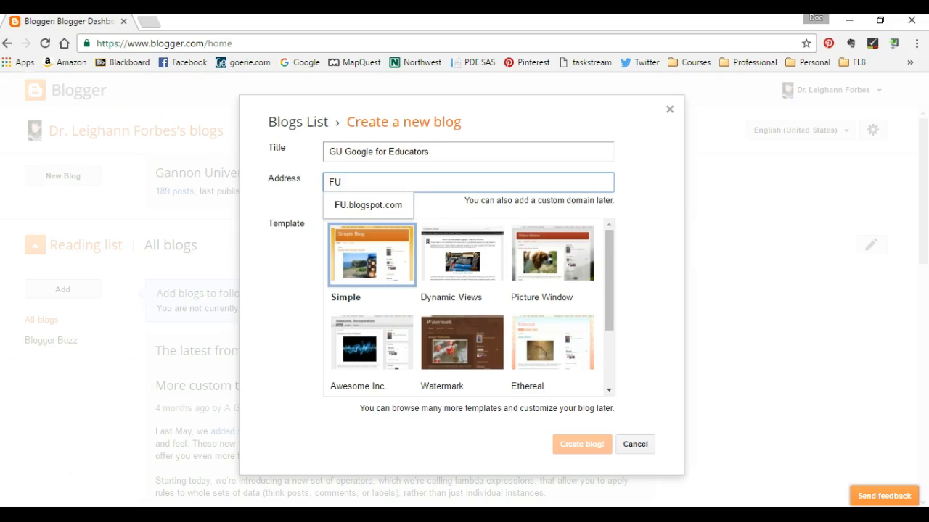
pyautogui.press('BackSpace')
pyautogui.press('BackSpace')
pyautogui.write('GU')
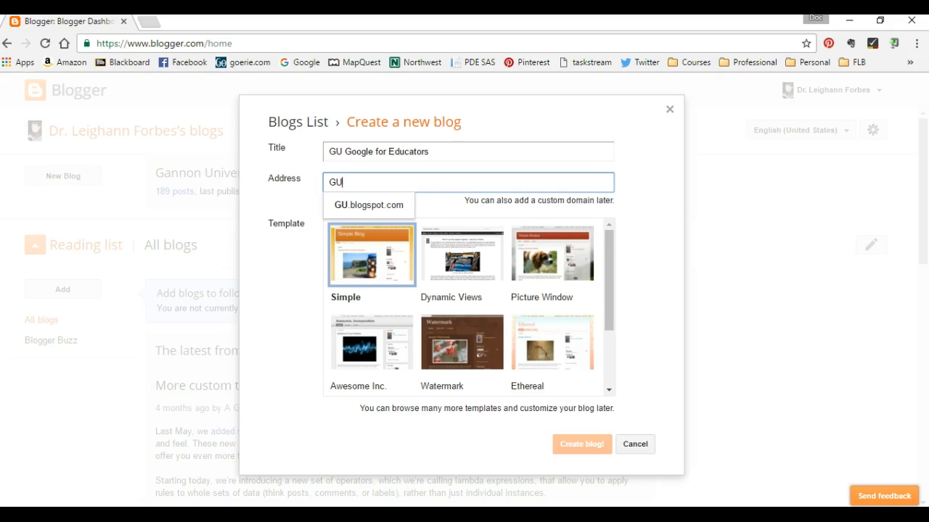
pyautogui.write('G4E')
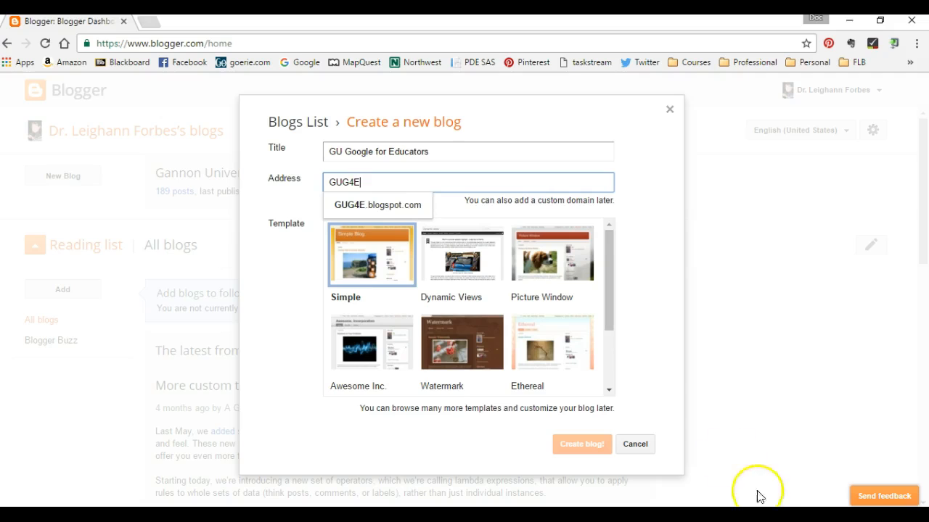
pyautogui.click(364, 209)
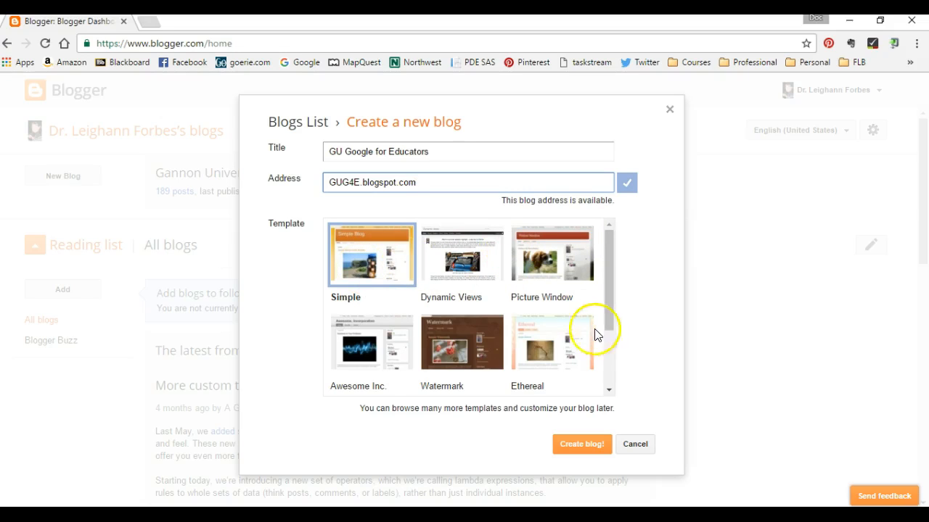
# Create the blog with the Simple template and decline the custom domain offer.
pyautogui.click(351, 244)
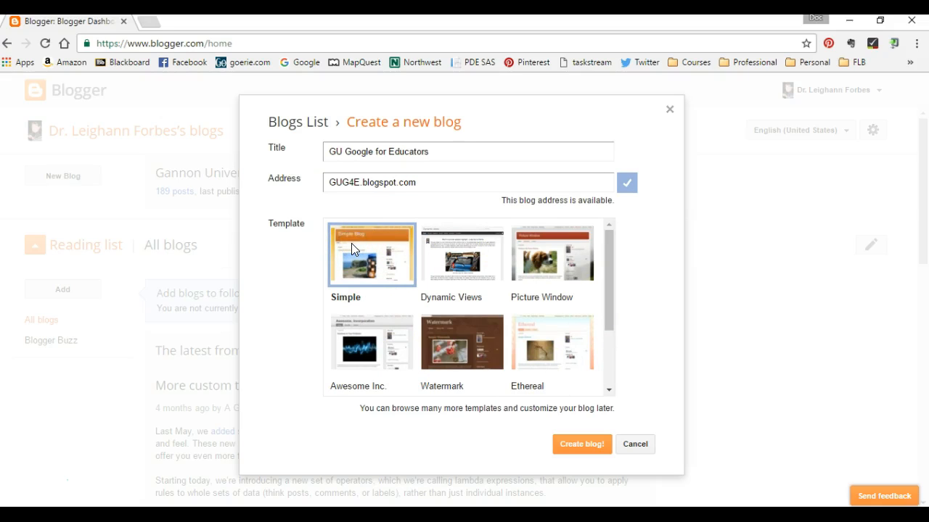
pyautogui.click(577, 445)
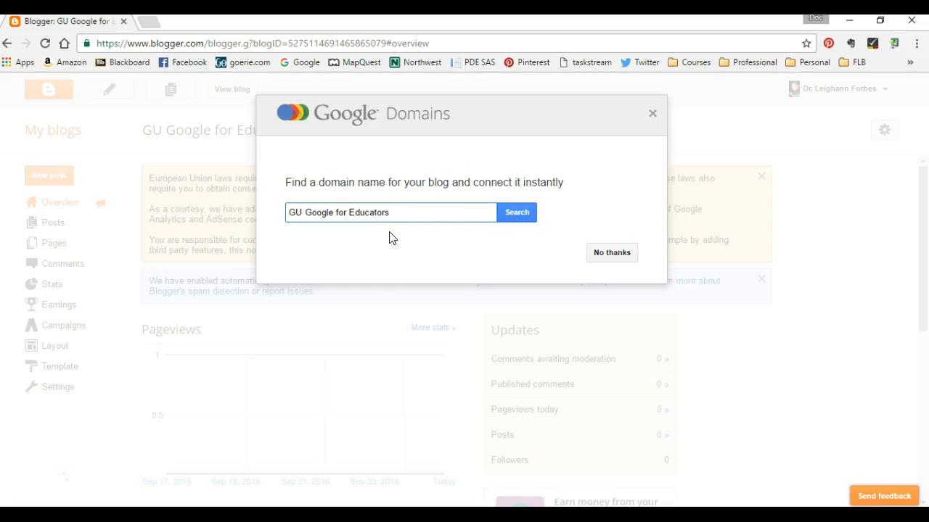
pyautogui.click(611, 253)
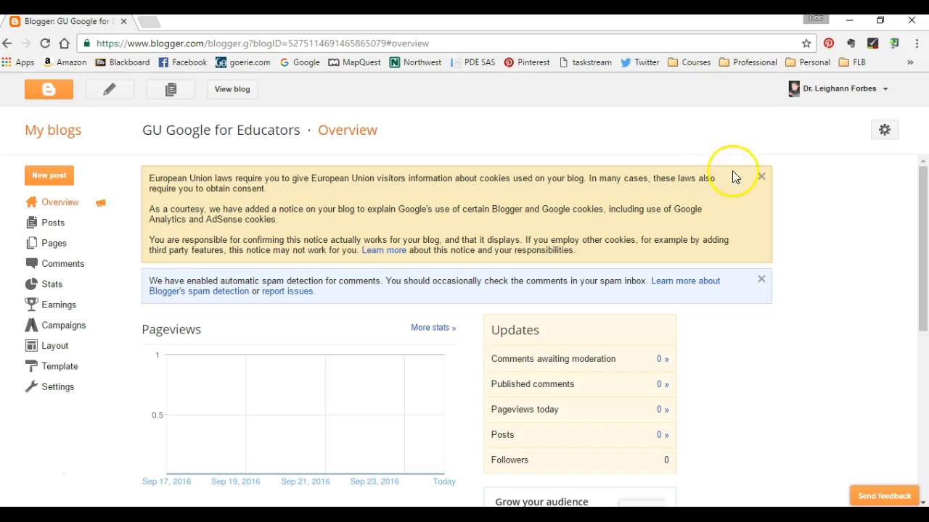
# Dismiss the European Union cookie notice and the comment spam-detection notice on the blog's overview.
pyautogui.click(760, 178)
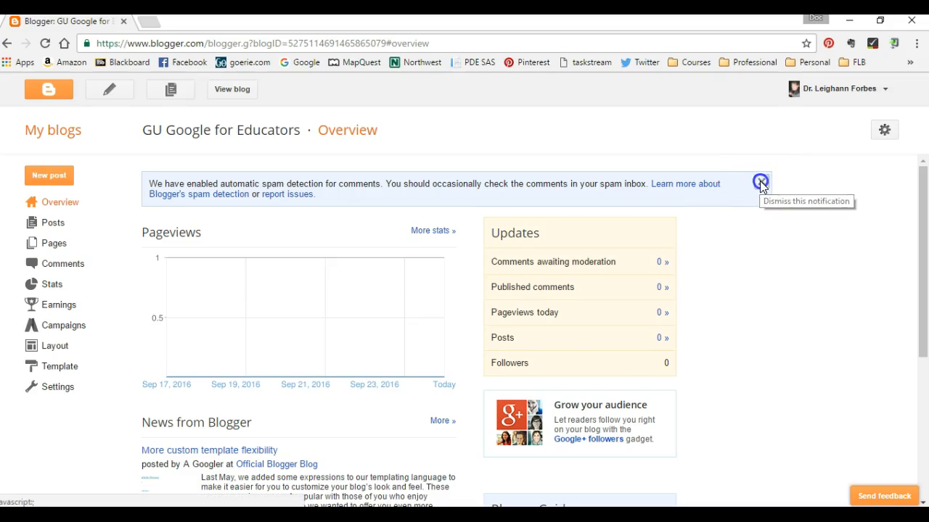
pyautogui.click(761, 182)
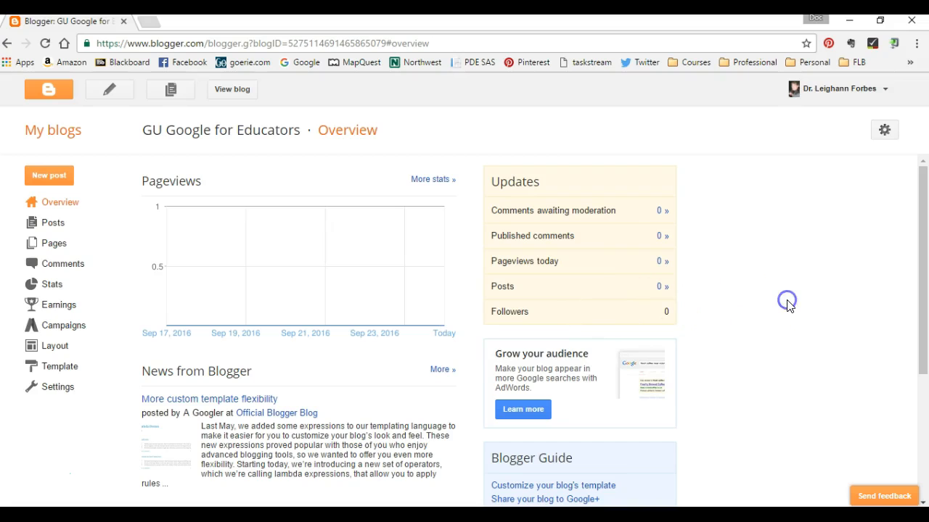
# Look over the blog's overview, including its pageviews, updates, news and Blogger Guide.
pyautogui.scroll(-1, 789, 305)
pyautogui.click(769, 304)
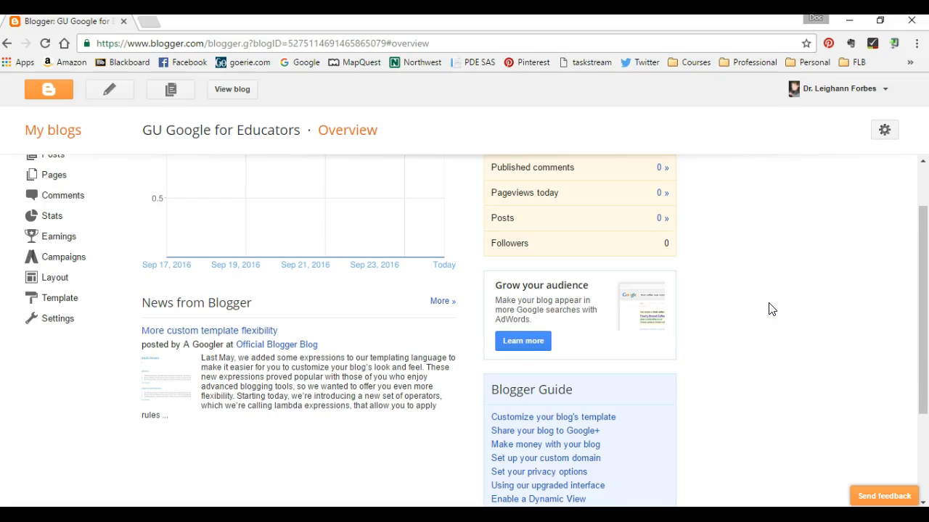
pyautogui.scroll(1, 771, 309)
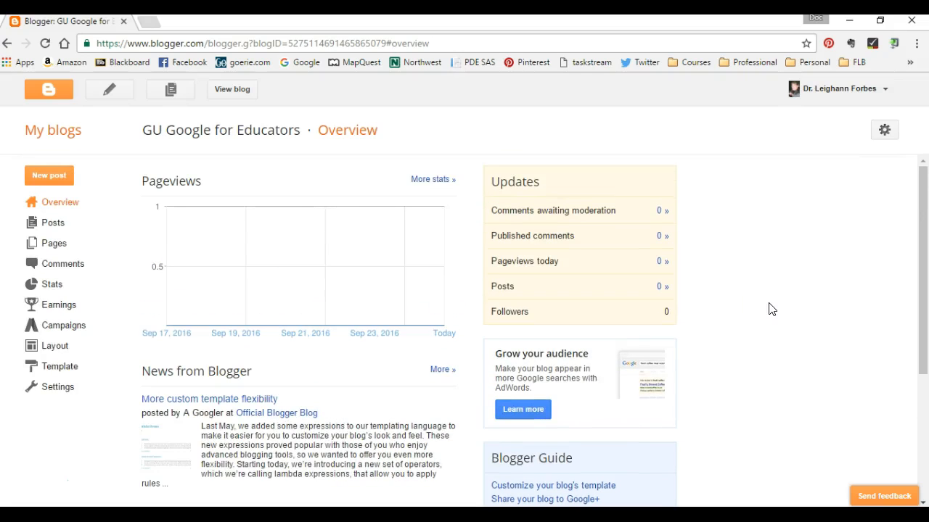
pyautogui.click(763, 310)
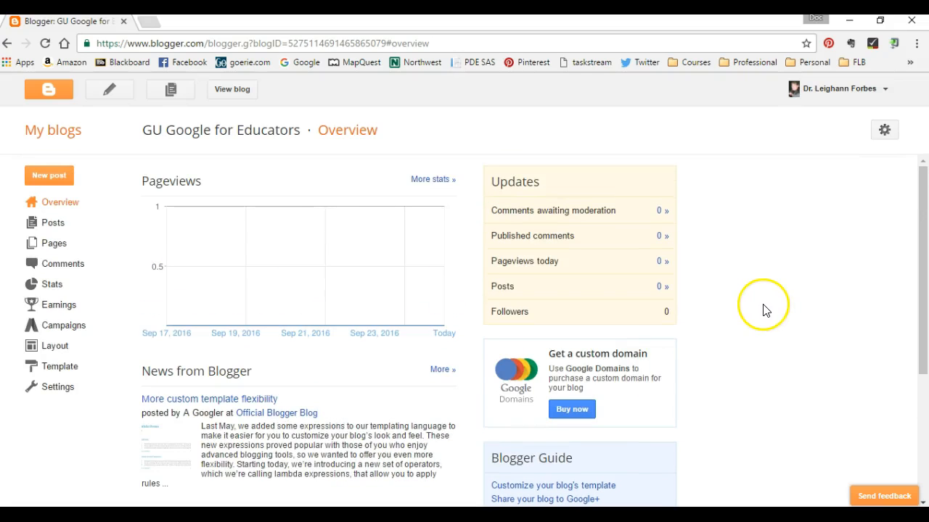
pyautogui.click(727, 309)
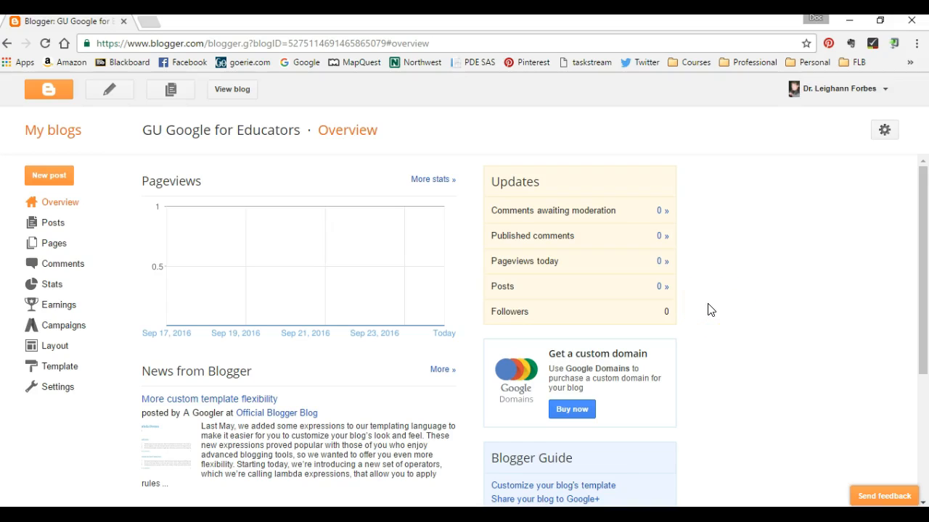
pyautogui.click(689, 307)
pyautogui.click(666, 296)
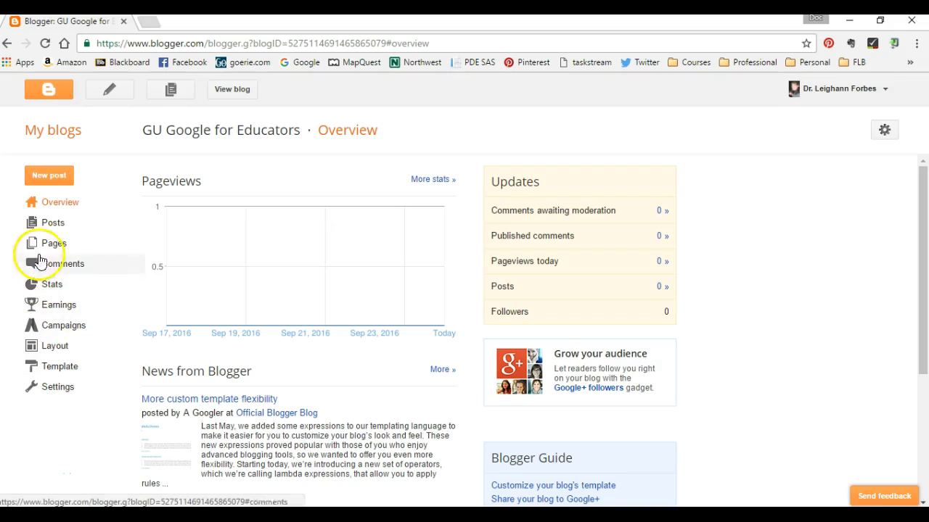
# Look through the blog's posts, pages, and published and spam comments sections.
pyautogui.click(43, 229)
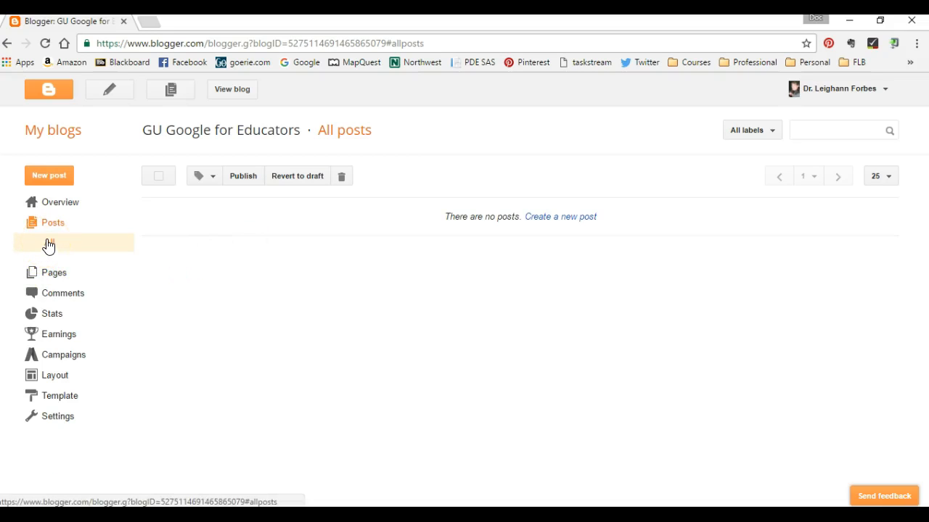
pyautogui.click(49, 275)
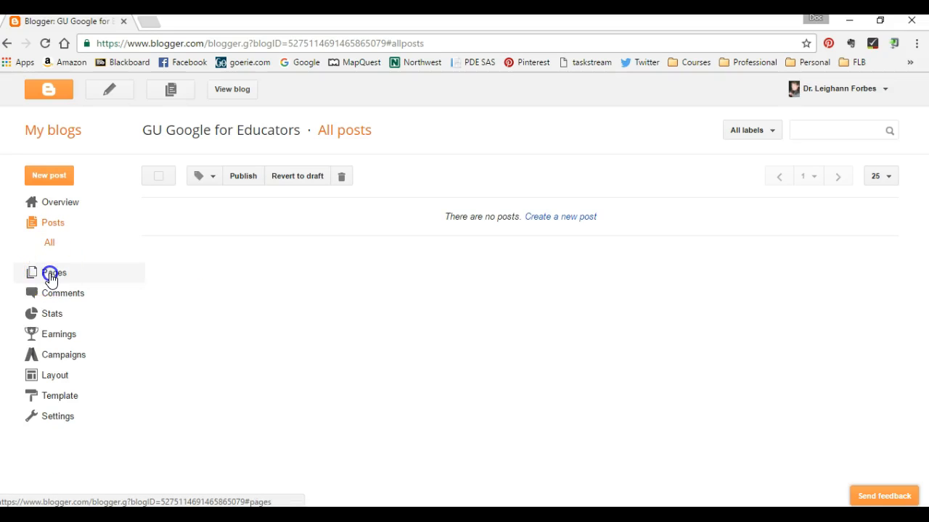
pyautogui.click(53, 293)
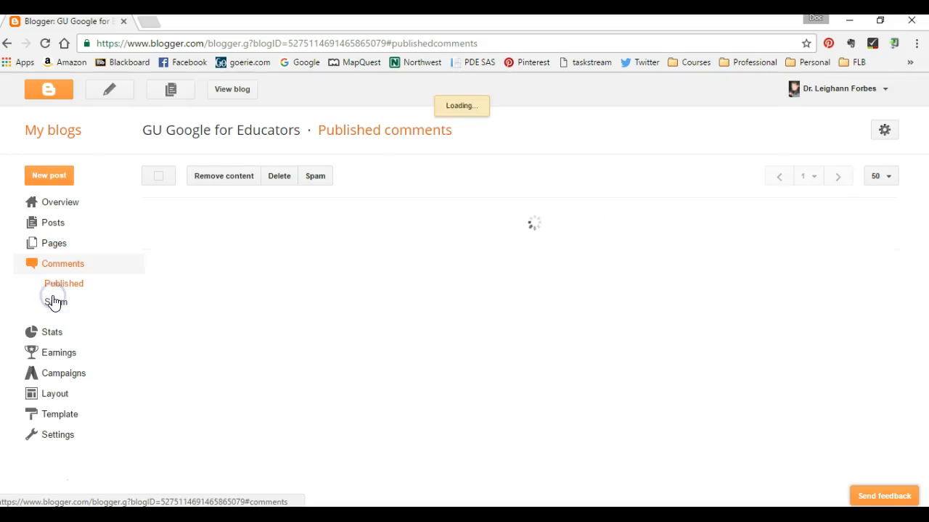
pyautogui.click(57, 292)
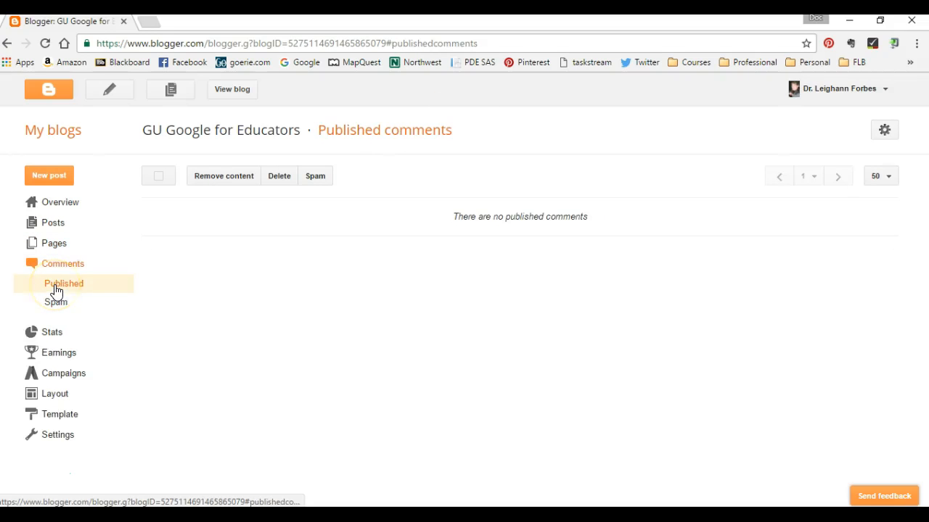
pyautogui.click(56, 306)
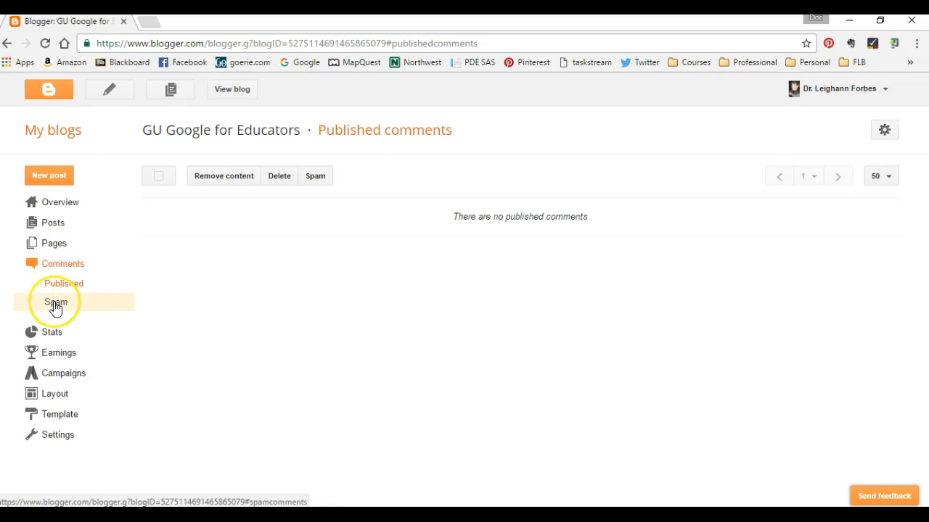
pyautogui.click(59, 309)
# Examine the blog's statistics for overview, posts, traffic sources and audience.
pyautogui.click(53, 336)
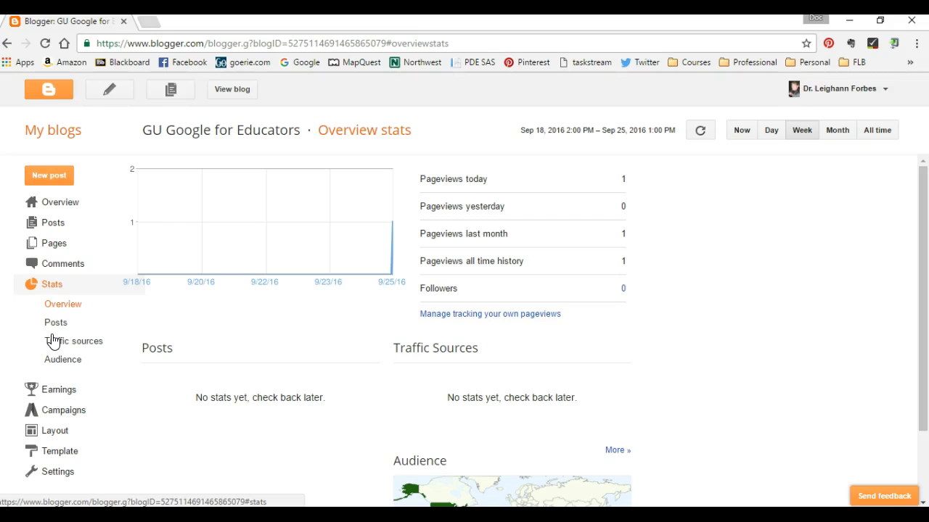
pyautogui.click(53, 330)
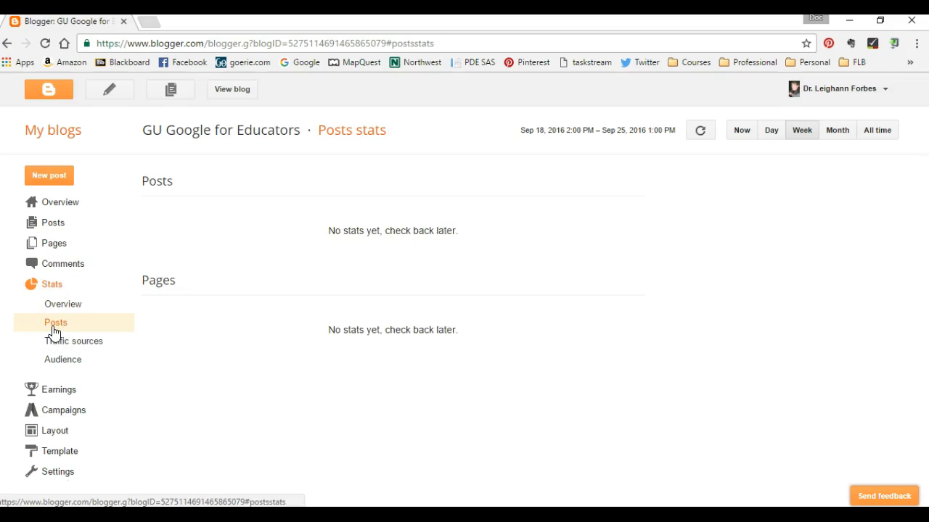
pyautogui.click(55, 344)
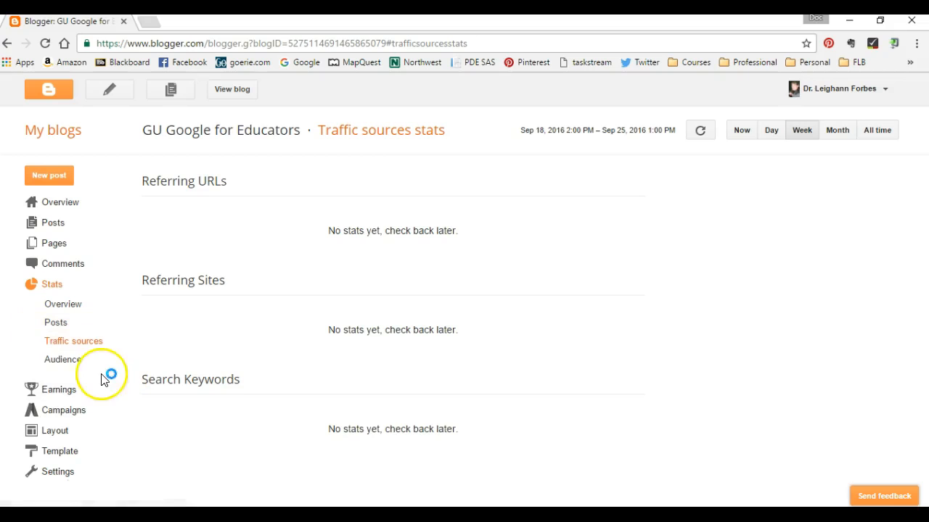
pyautogui.click(58, 362)
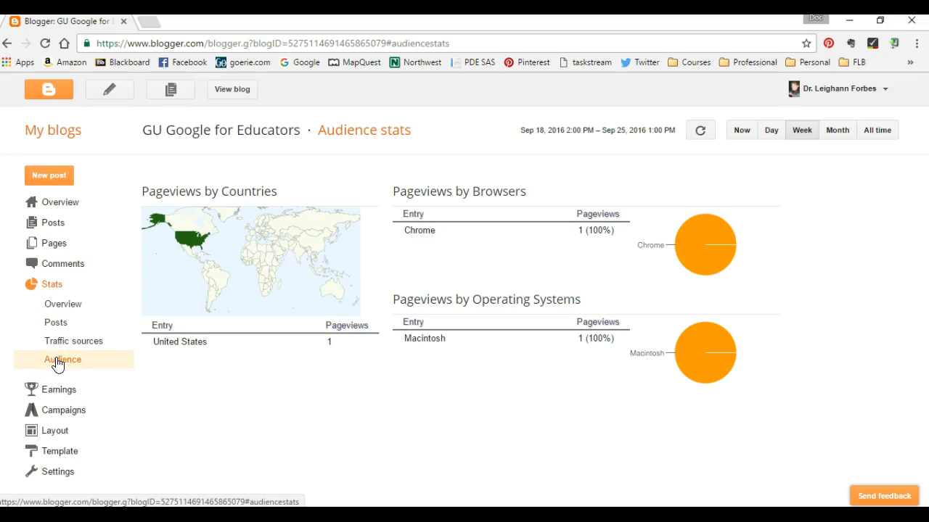
# View the blog's earnings and campaigns sections, and open its layout of gadgets.
pyautogui.click(58, 390)
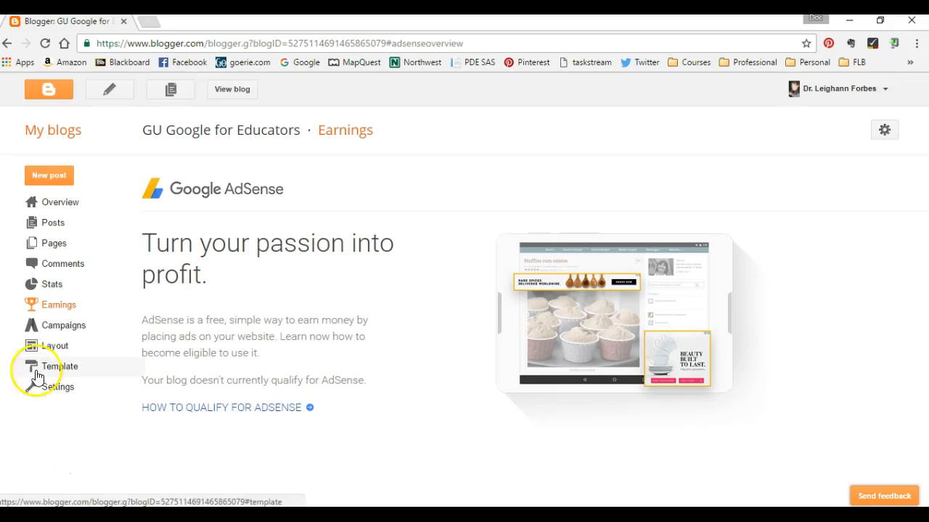
pyautogui.click(84, 329)
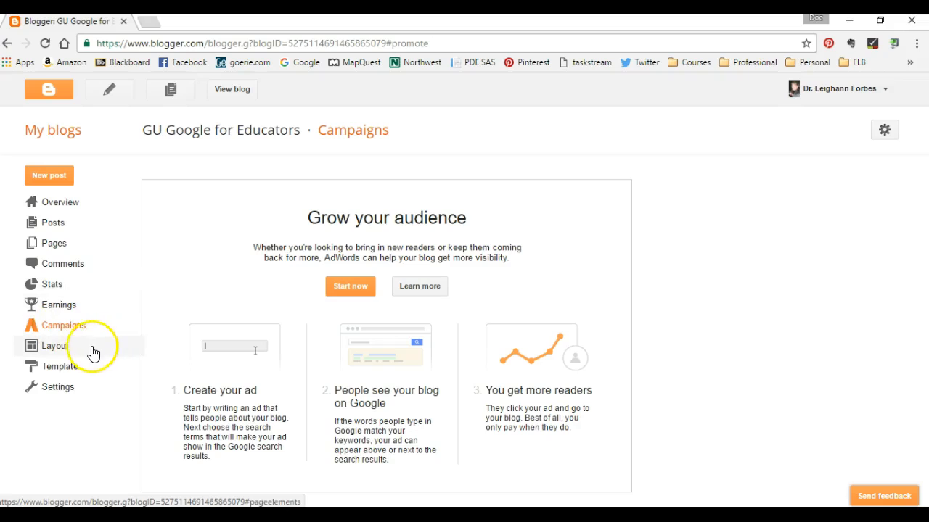
pyautogui.click(62, 351)
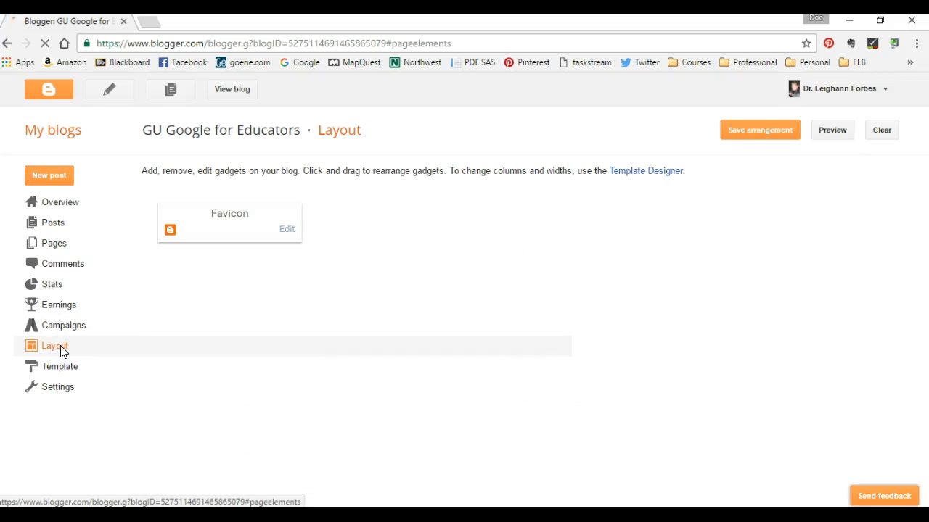
pyautogui.click(55, 351)
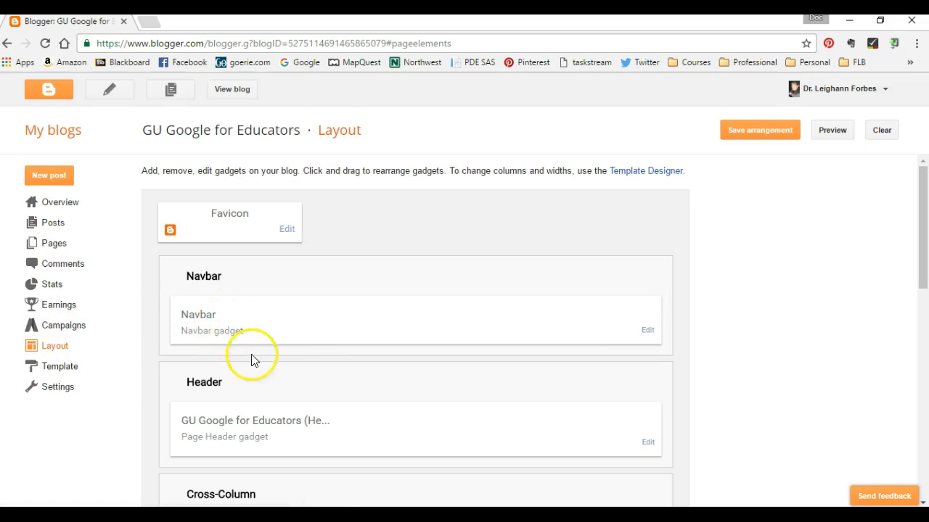
# Look through the layout's gadget areas, from the navbar and header to the main column, sidebar and footers.
pyautogui.scroll(-1, 239, 413)
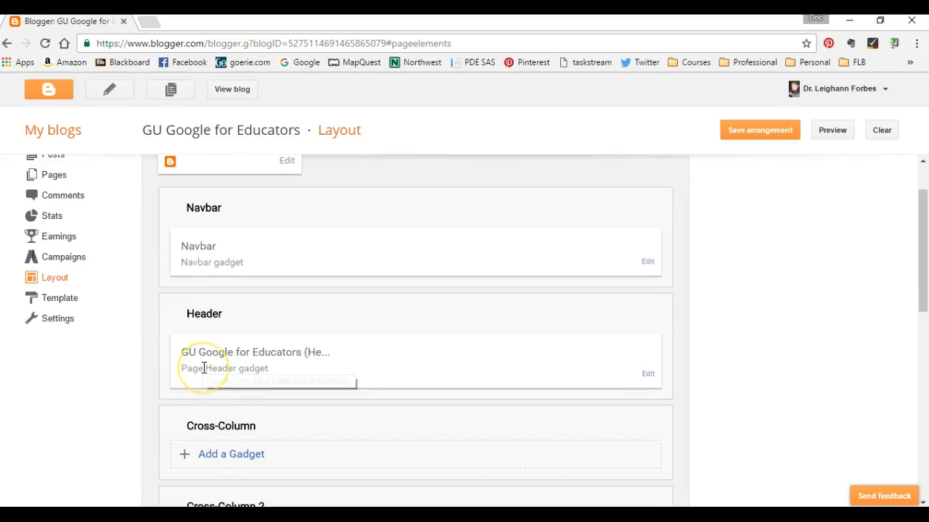
pyautogui.scroll(-2, 375, 402)
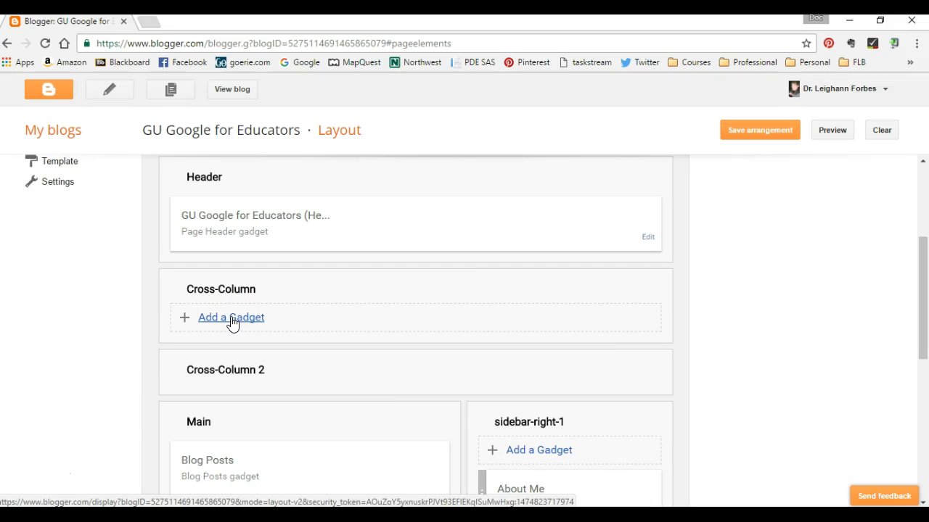
pyautogui.scroll(-2, 240, 316)
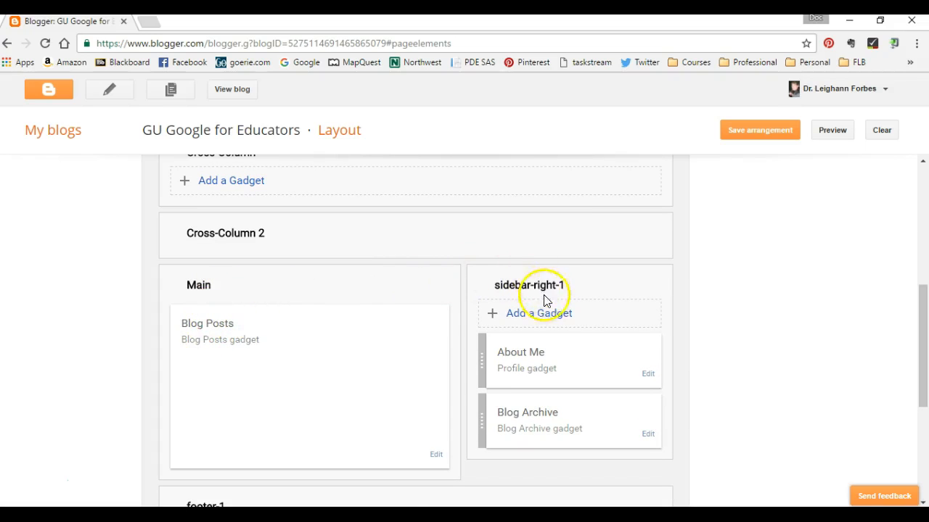
pyautogui.scroll(-2, 428, 378)
pyautogui.scroll(-1, 385, 385)
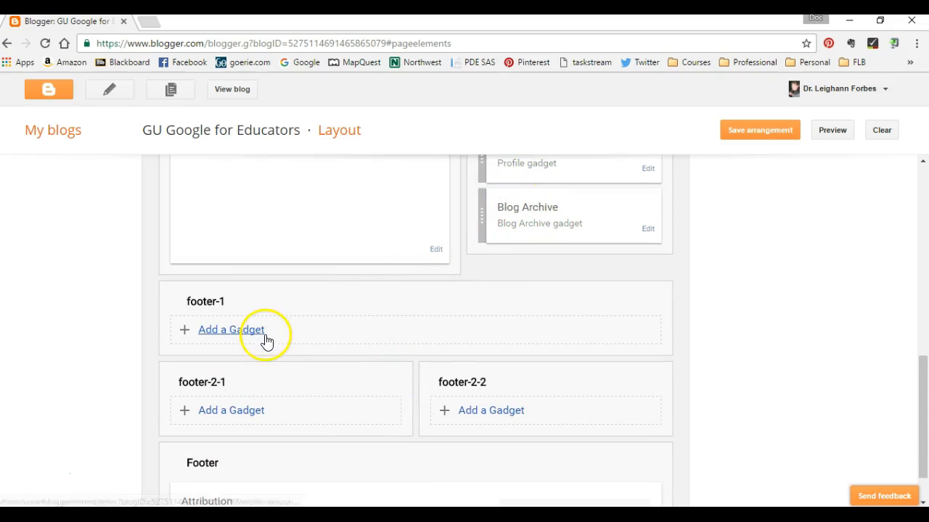
pyautogui.scroll(-1, 249, 353)
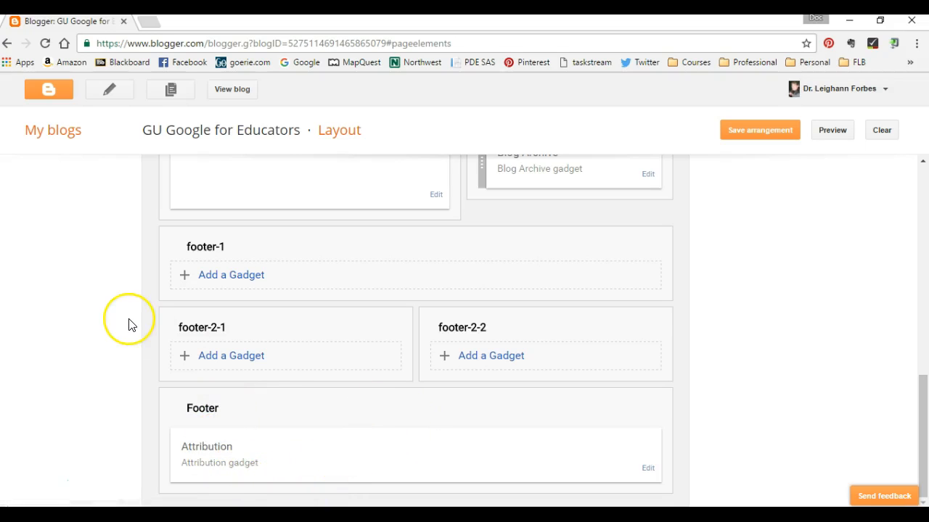
# Open the blog's template section and view the mobile template options, leaving them without saving.
pyautogui.scroll(10, 129, 324)
pyautogui.click(62, 366)
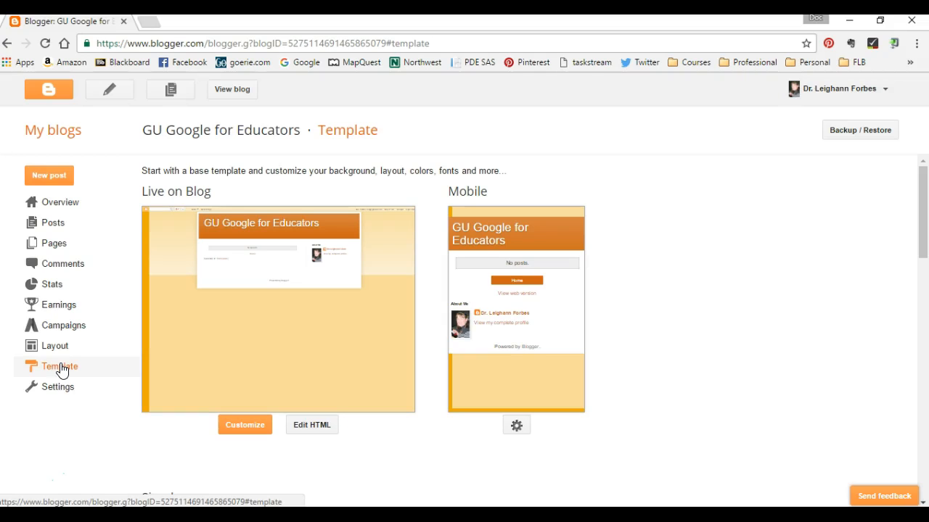
pyautogui.click(516, 428)
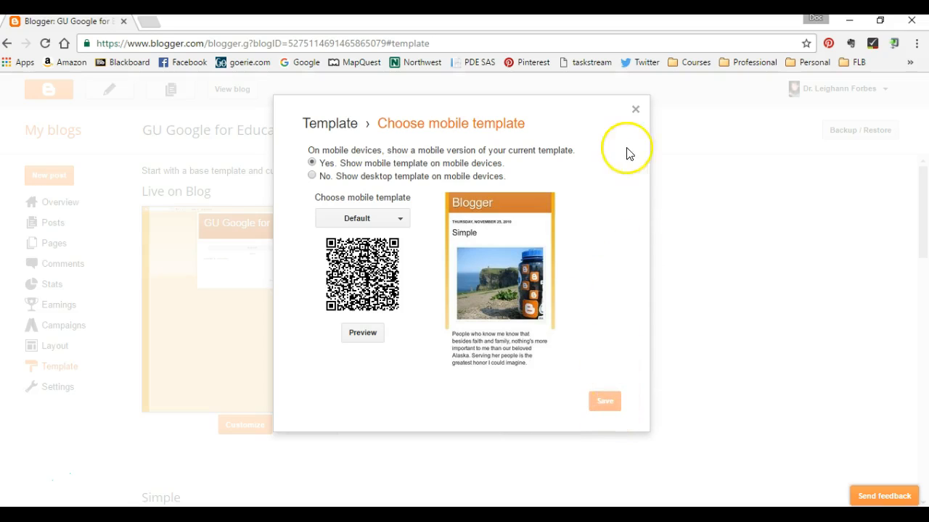
pyautogui.click(635, 108)
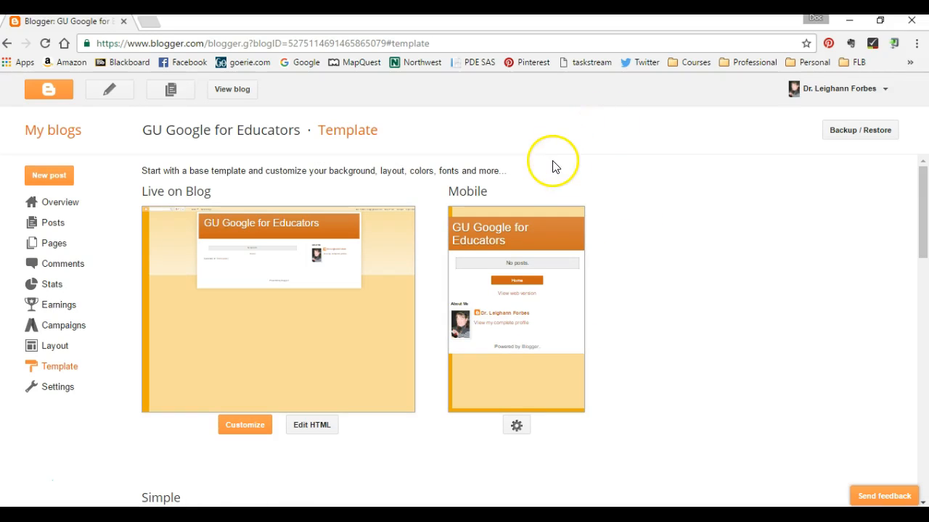
# Preview the plain white and the dark Simple templates on the blog without applying either.
pyautogui.scroll(-4, 477, 269)
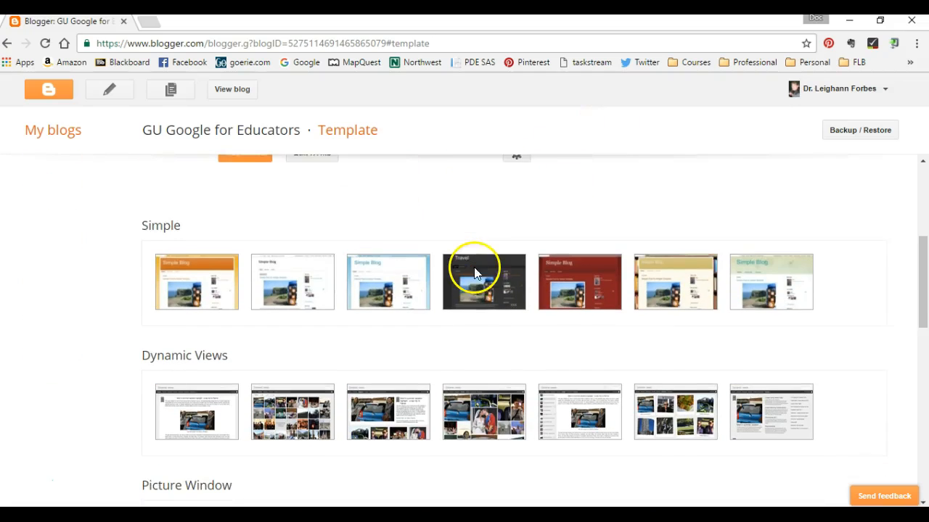
pyautogui.click(272, 277)
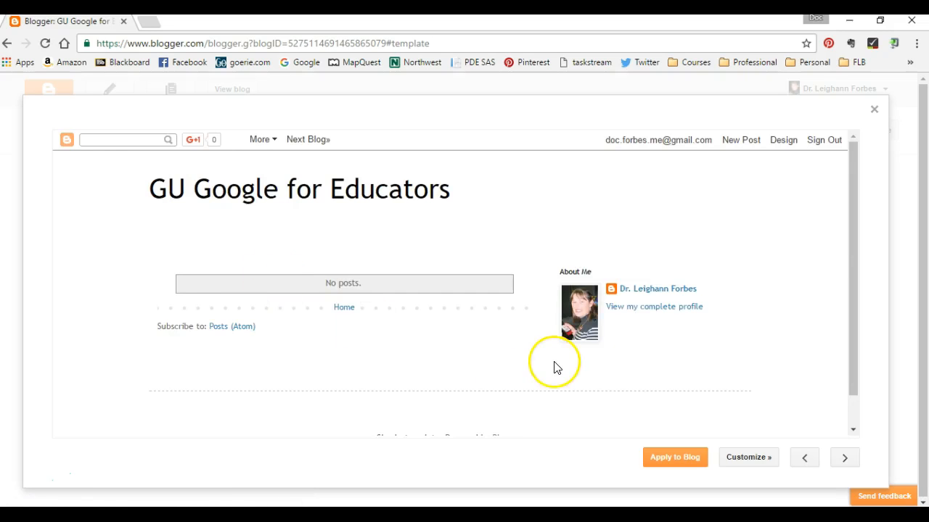
pyautogui.scroll(-1, 556, 365)
pyautogui.scroll(1, 493, 390)
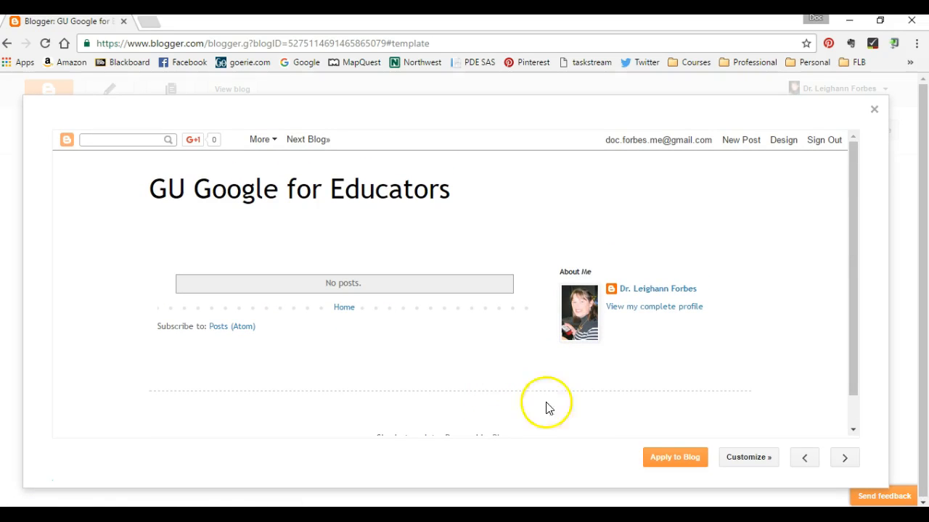
pyautogui.click(875, 109)
pyautogui.click(464, 297)
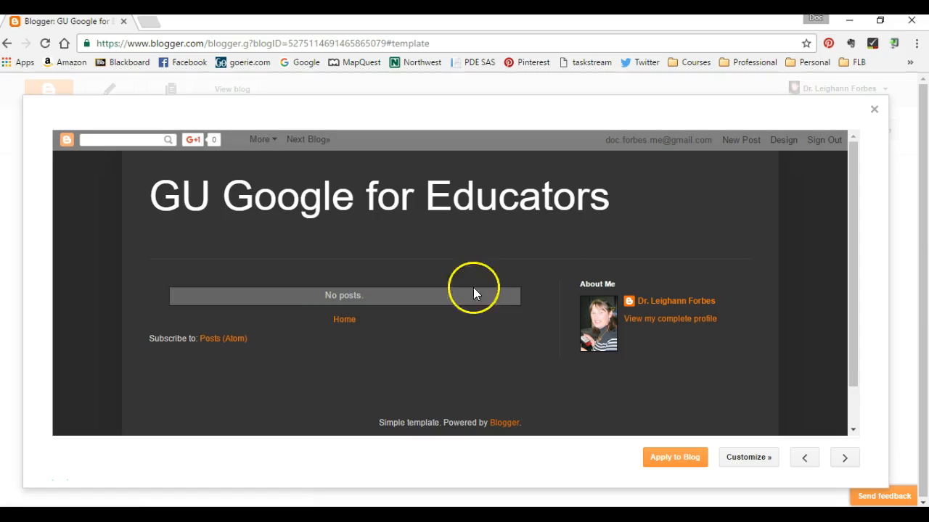
pyautogui.click(874, 109)
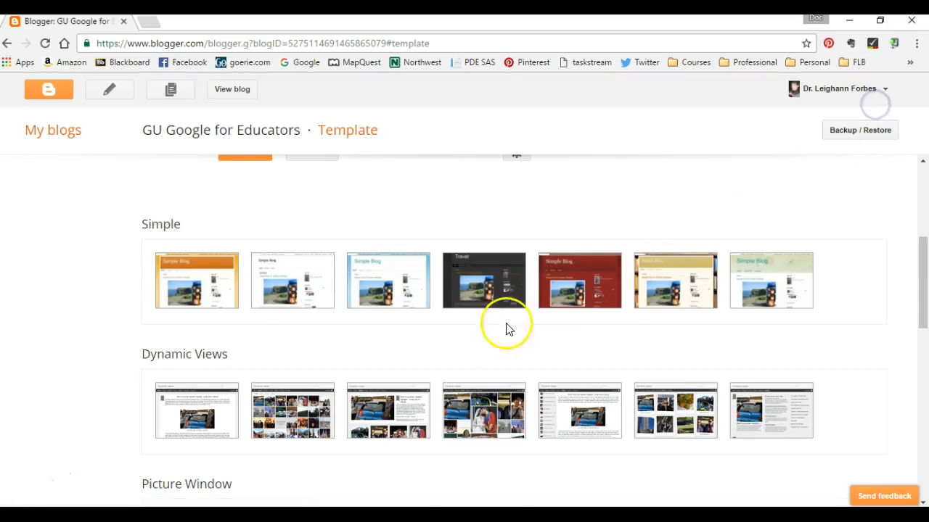
# Browse the remaining template families, including Picture Window, Awesome Inc. and Watermark.
pyautogui.scroll(-3, 365, 373)
pyautogui.scroll(-2, 251, 420)
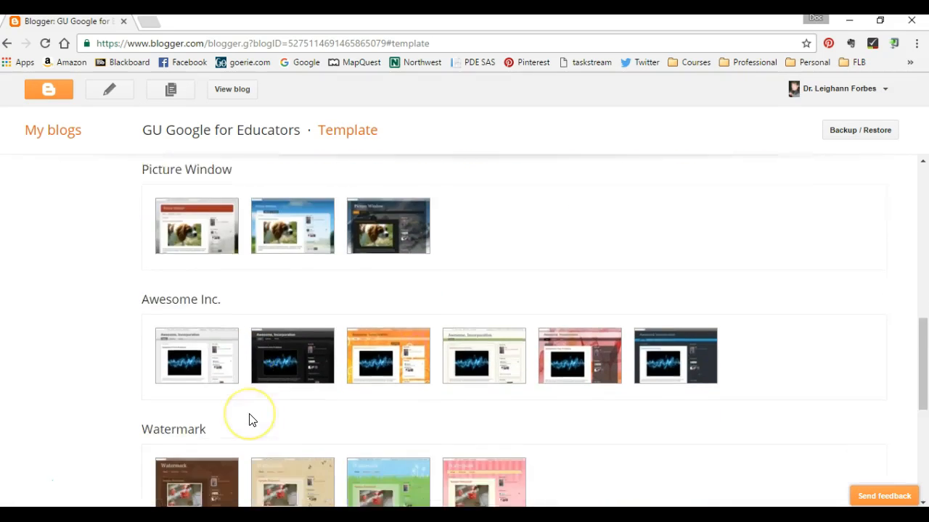
pyautogui.scroll(-5, 248, 417)
pyautogui.scroll(10, 249, 417)
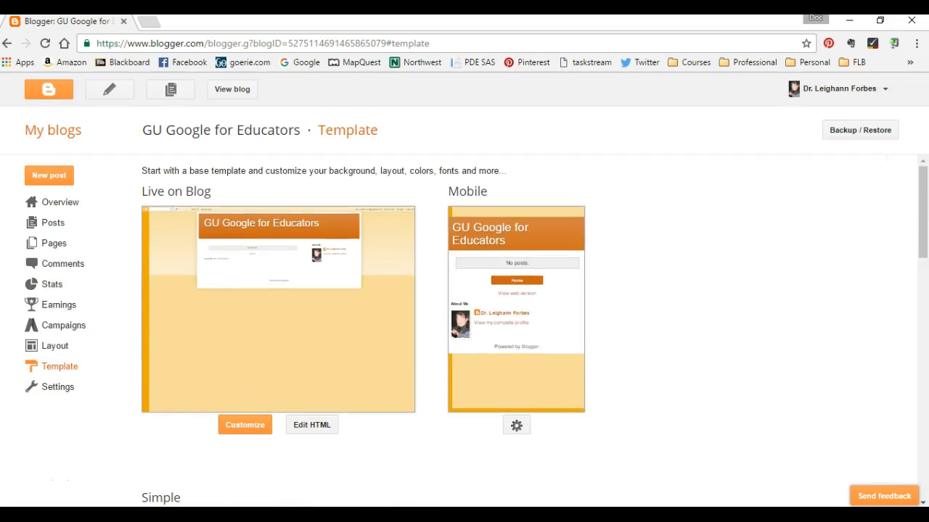
# Open the blog's basic settings and review the title, privacy, blog address, HTTPS redirect and permissions.
pyautogui.click(56, 390)
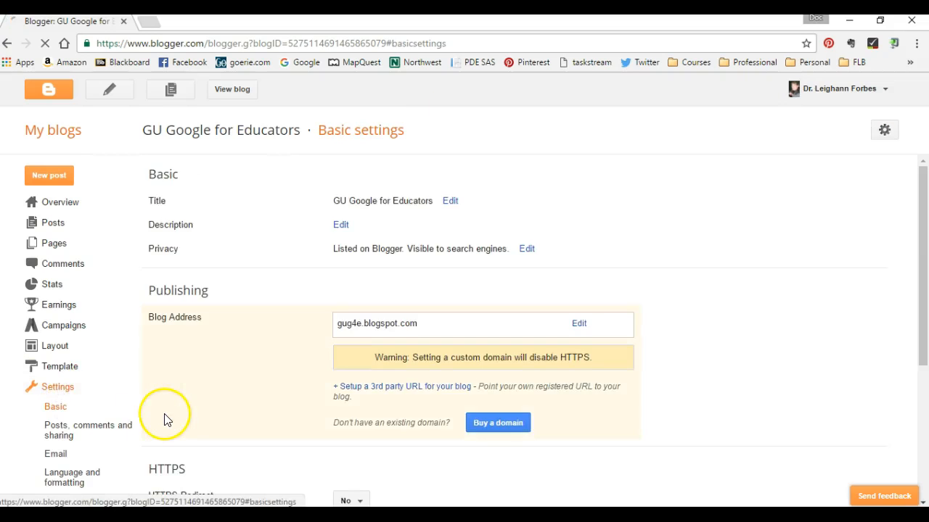
pyautogui.scroll(-1, 164, 417)
pyautogui.scroll(1, 247, 271)
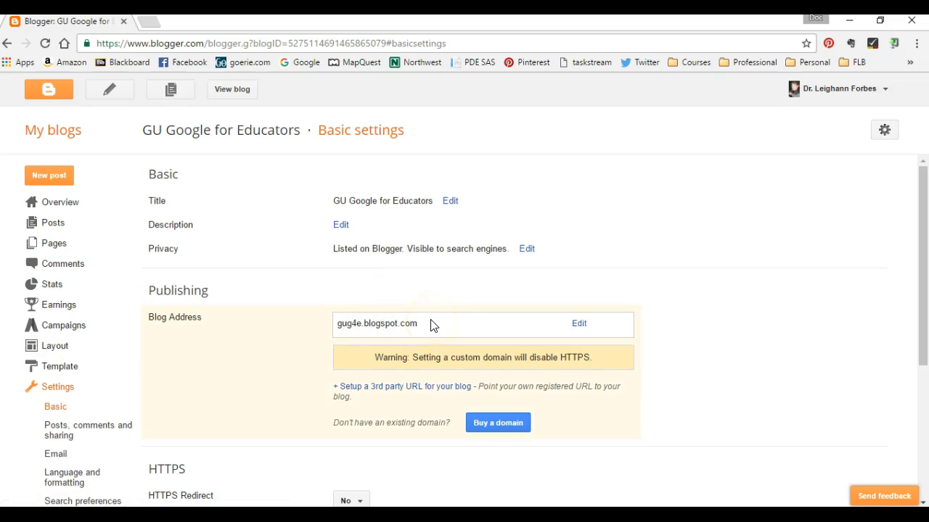
pyautogui.scroll(-2, 682, 402)
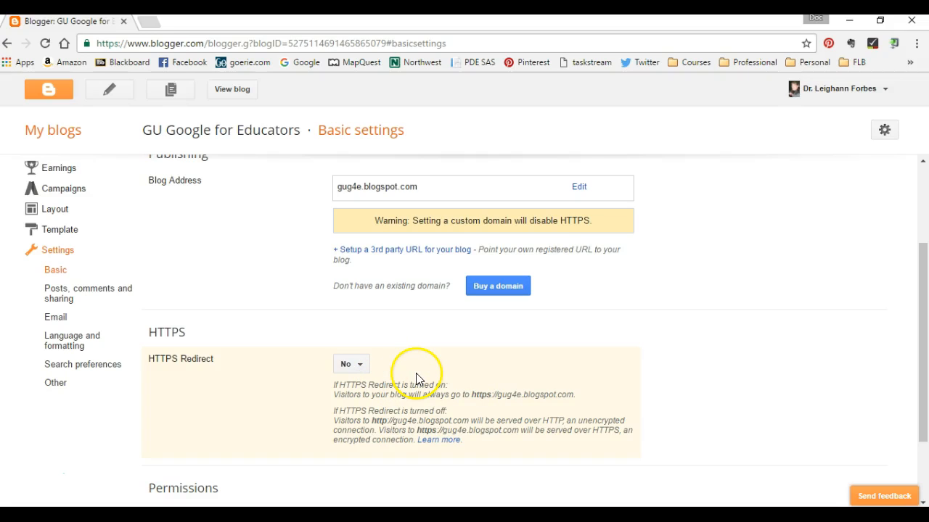
pyautogui.scroll(-2, 415, 382)
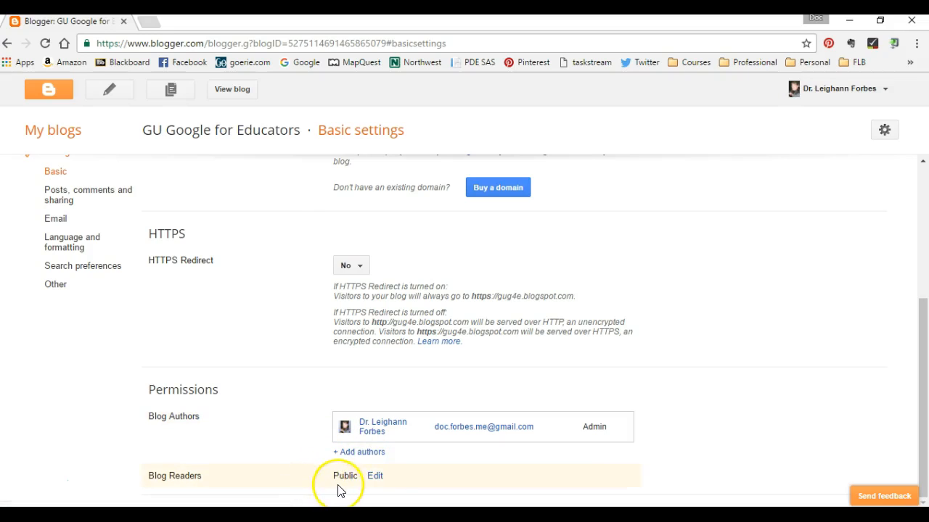
# Open the blog readers permission for editing and save it as Public.
pyautogui.click(376, 476)
pyautogui.scroll(-3, 621, 448)
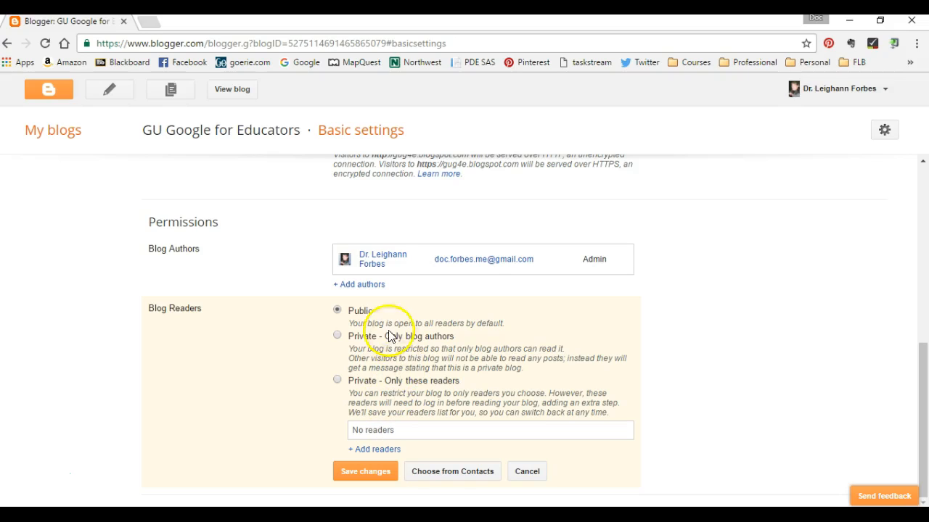
pyautogui.click(370, 471)
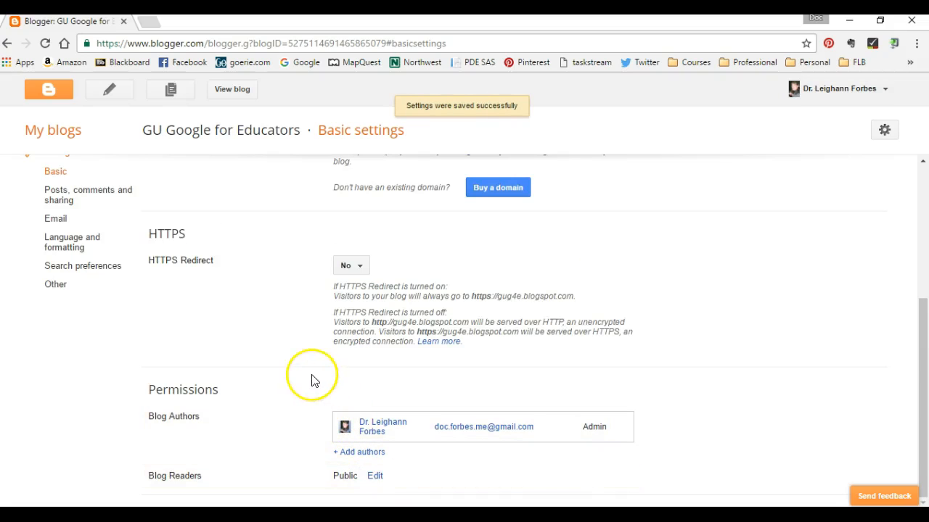
# Open the posts, comments and sharing settings and examine the post display, who can comment, moderation and word verification options.
pyautogui.click(58, 197)
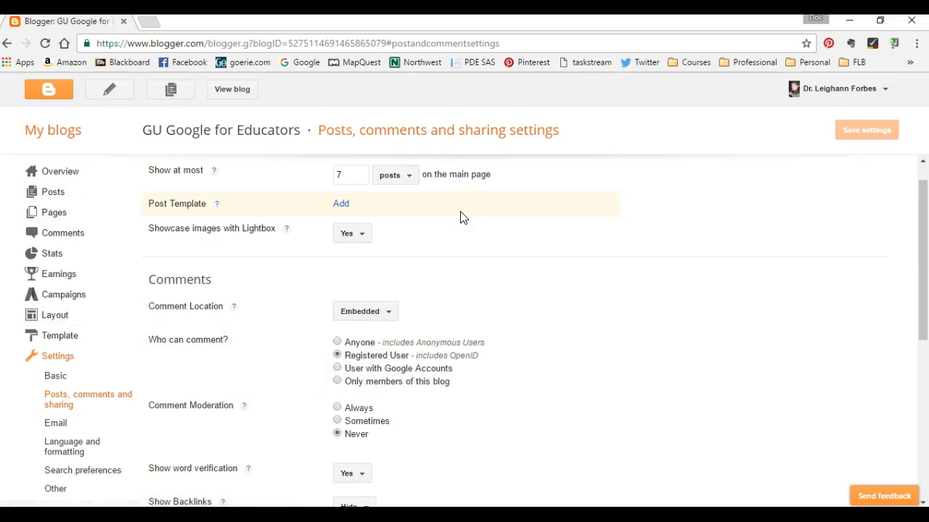
pyautogui.scroll(-1, 460, 213)
pyautogui.scroll(1, 452, 213)
pyautogui.scroll(1, 451, 213)
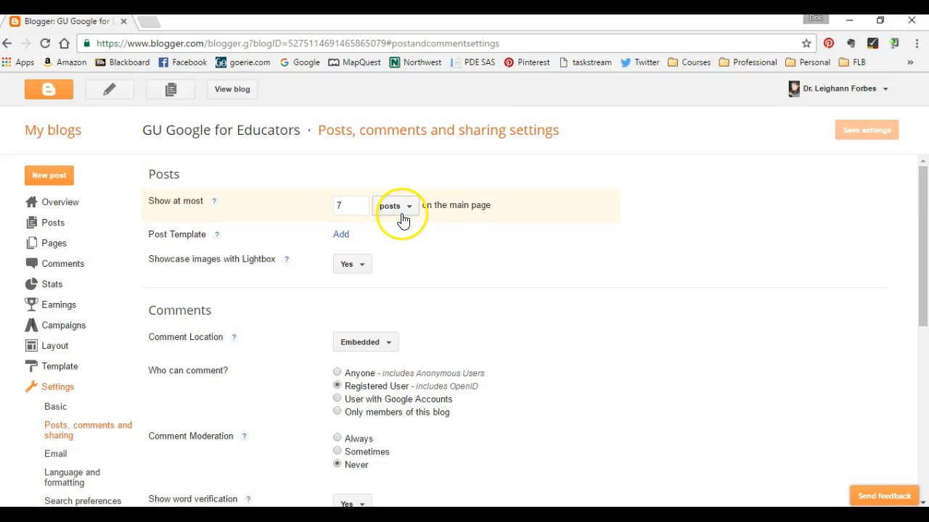
pyautogui.scroll(-1, 458, 240)
pyautogui.scroll(-1, 457, 239)
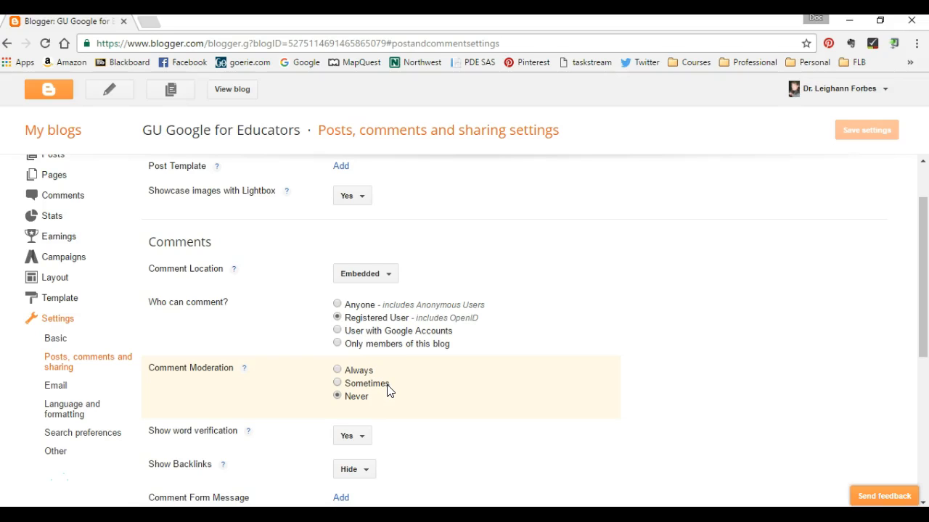
pyautogui.scroll(-1, 387, 391)
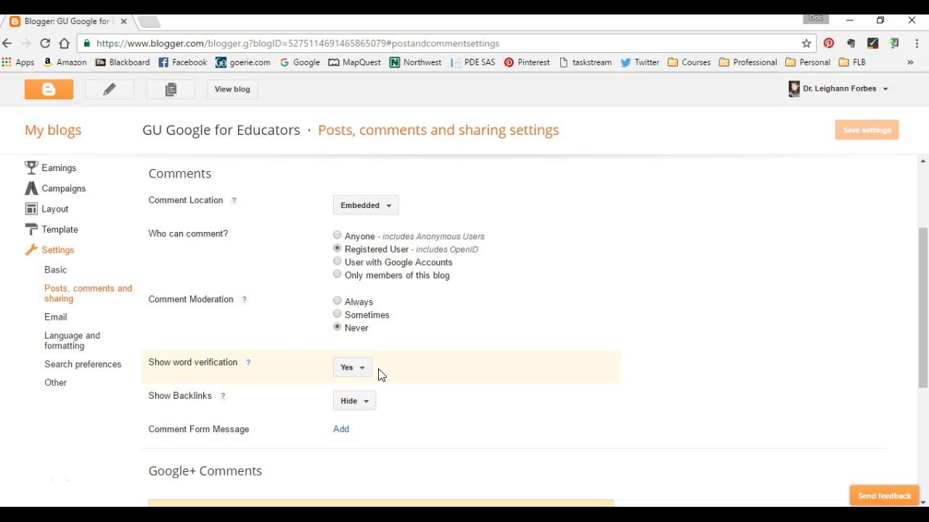
# Examine the backlinks, comment form message, Google+ comments and Share to Google+ settings.
pyautogui.scroll(-1, 390, 435)
pyautogui.click(389, 416)
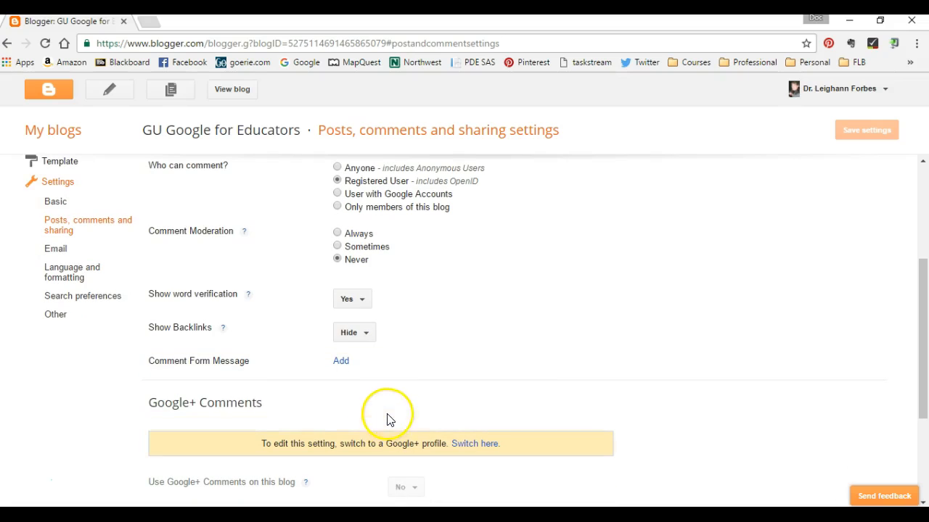
pyautogui.scroll(-1, 389, 418)
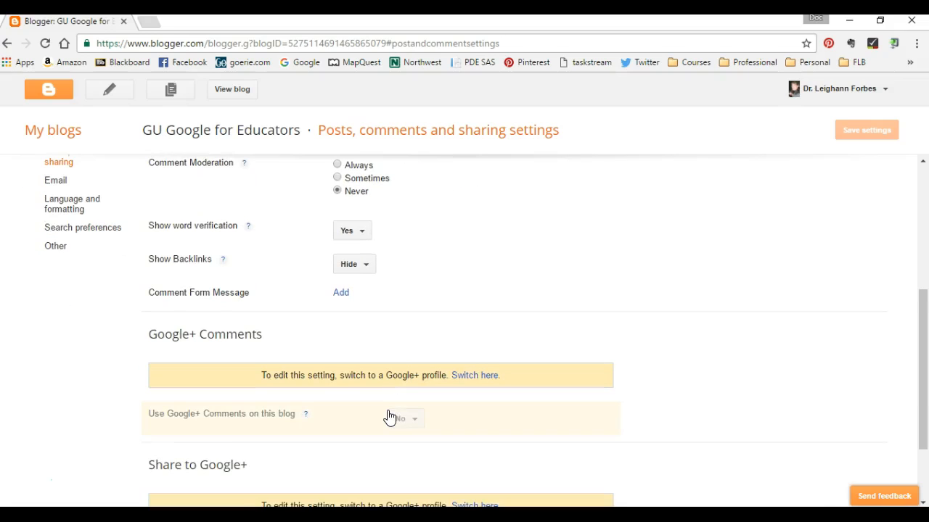
pyautogui.click(390, 417)
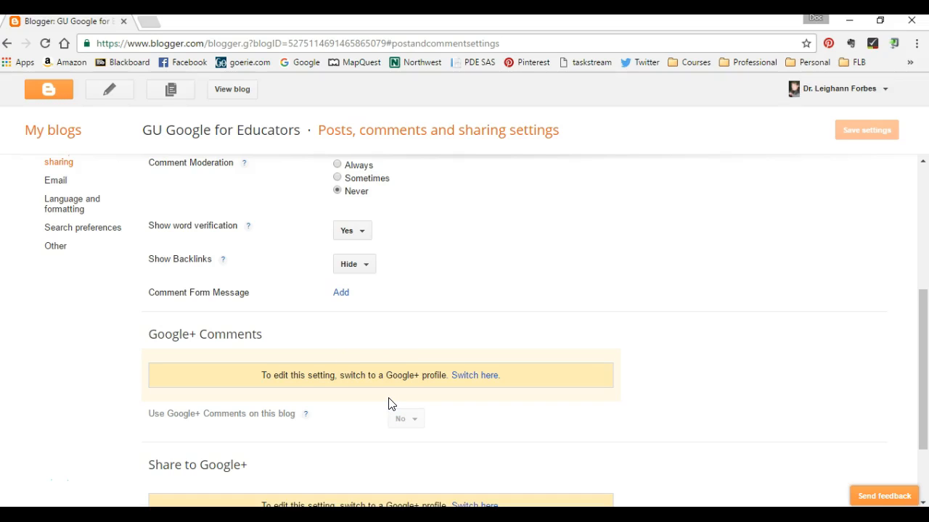
pyautogui.scroll(-2, 368, 383)
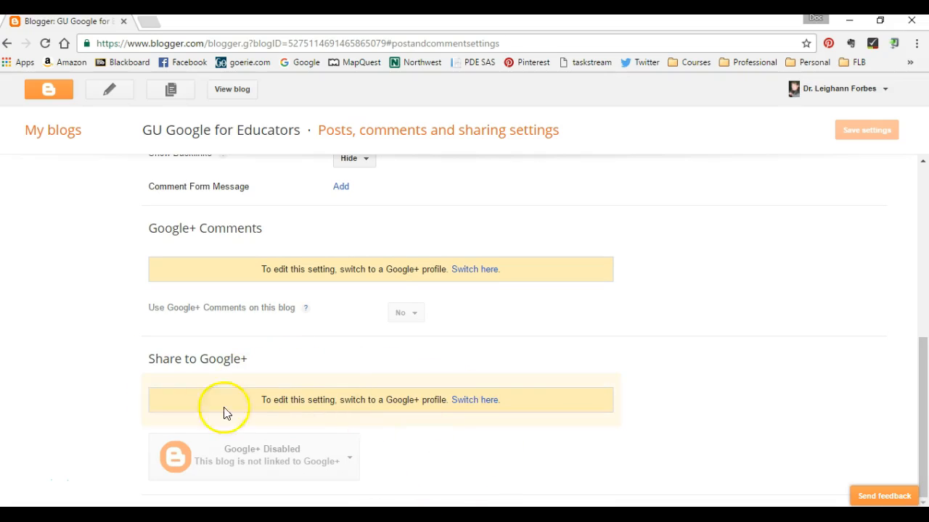
# Open the email settings and try to set up posting by email, entering the secret words with emails saved as draft posts.
pyautogui.scroll(2, 31, 366)
pyautogui.scroll(4, 31, 367)
pyautogui.scroll(-2, 117, 403)
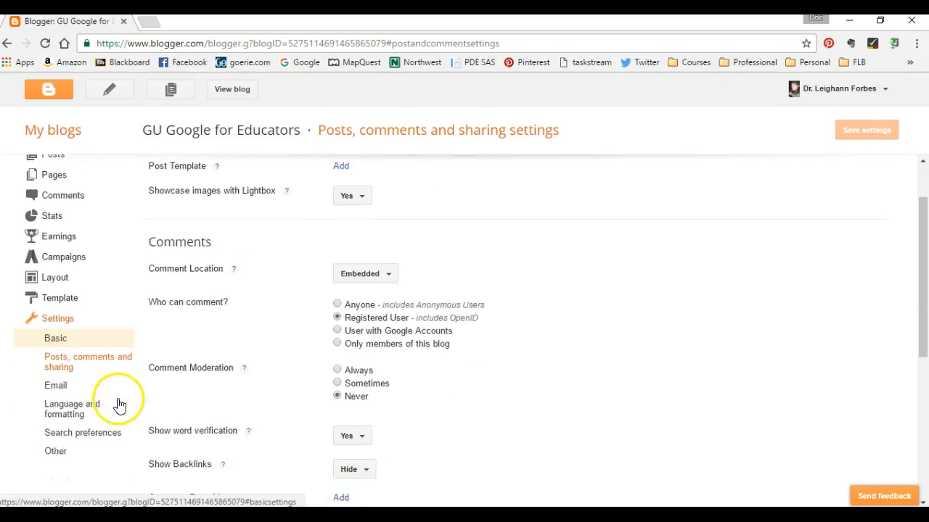
pyautogui.click(59, 319)
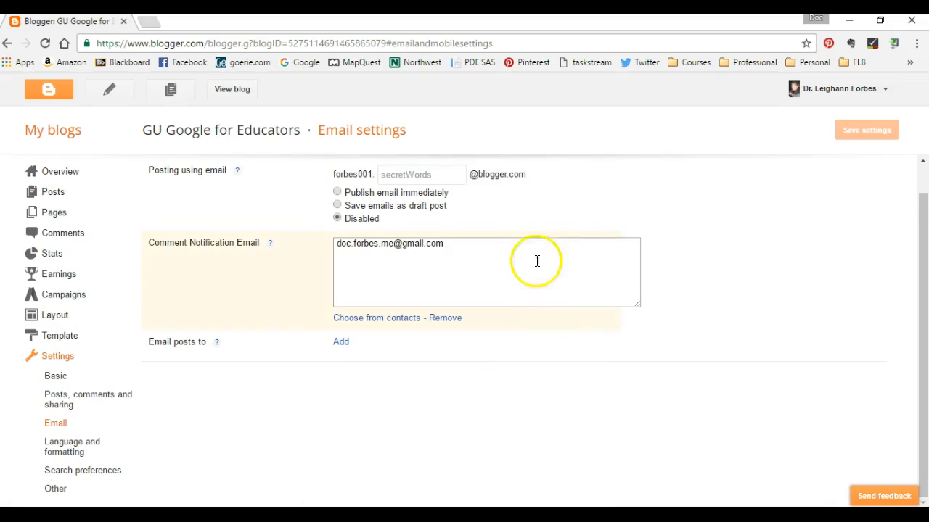
pyautogui.click(438, 175)
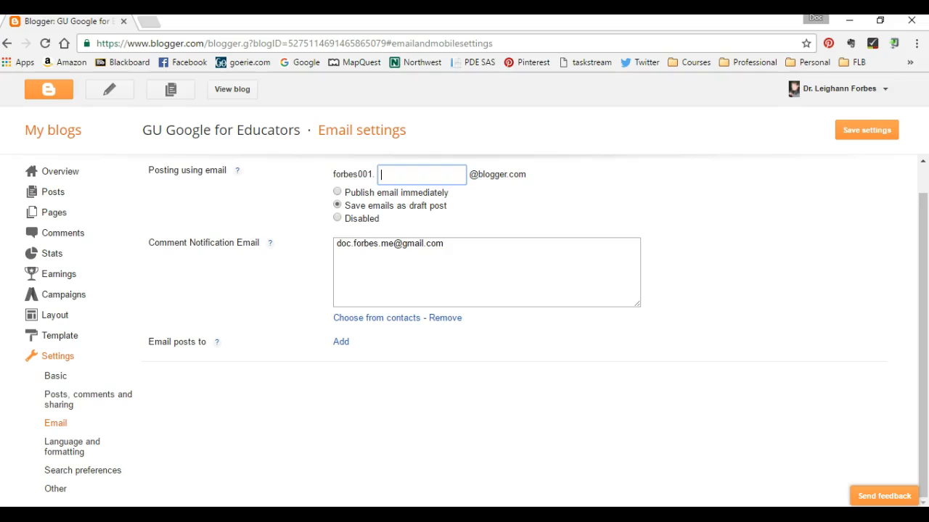
pyautogui.write('GUG4E')
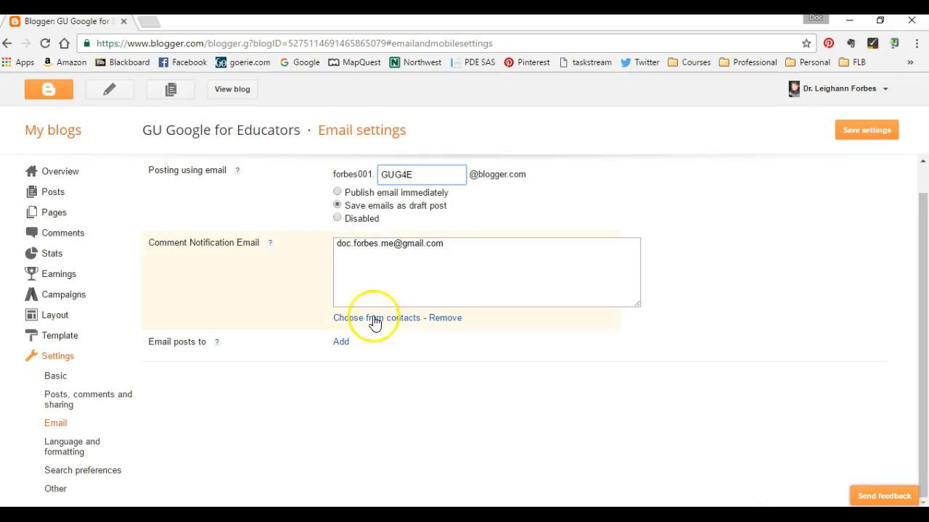
# Clear the secret words and open the language and formatting settings, discarding the unsaved email changes.
pyautogui.moveTo(428, 175); pyautogui.dragTo(369, 174)
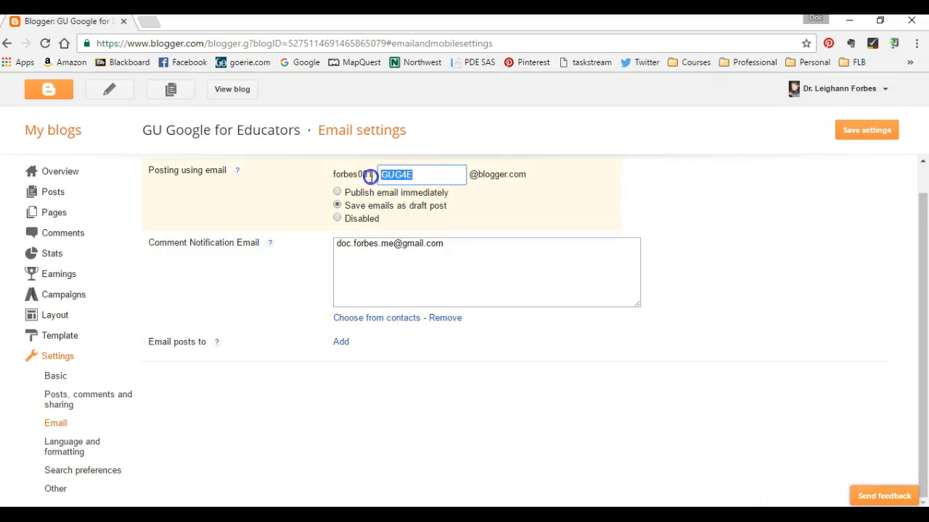
pyautogui.press('BackSpace')
pyautogui.click(70, 449)
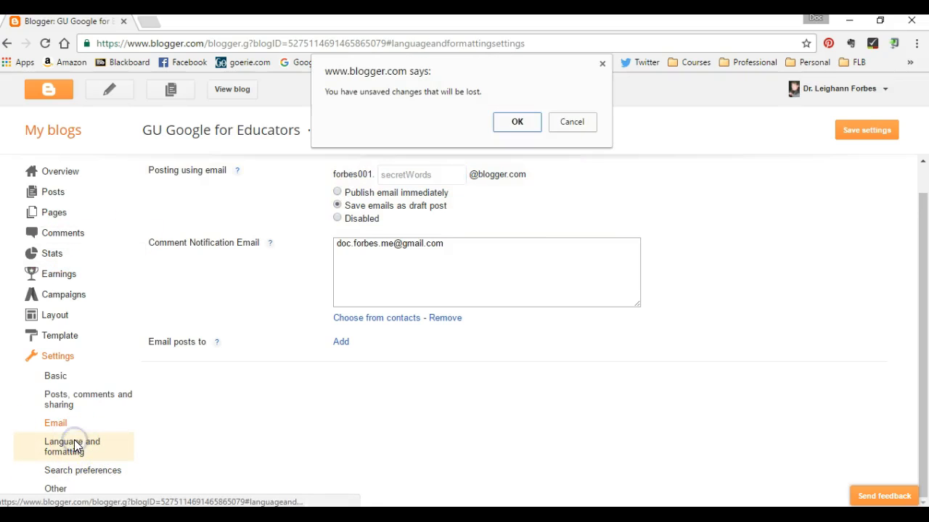
pyautogui.click(521, 121)
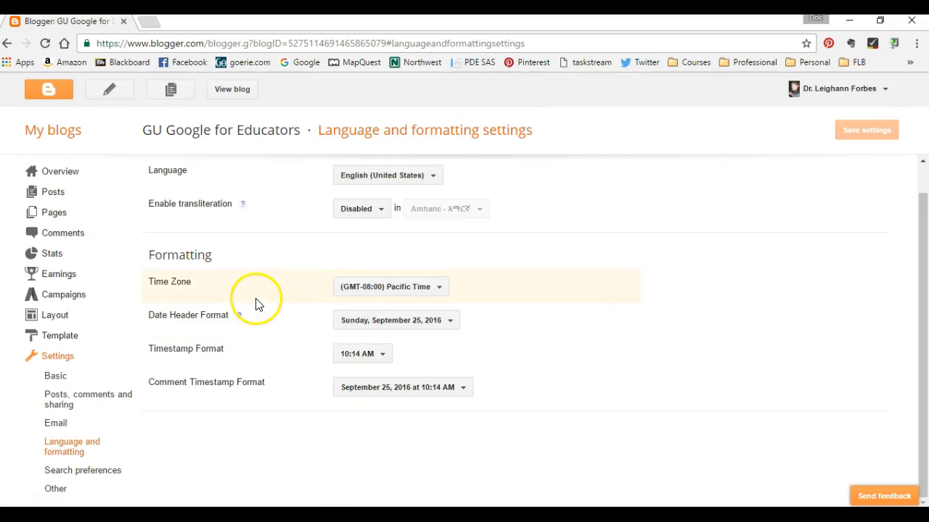
# Examine the time zone choices and the date and timestamp formats in the language and formatting settings.
pyautogui.click(428, 290)
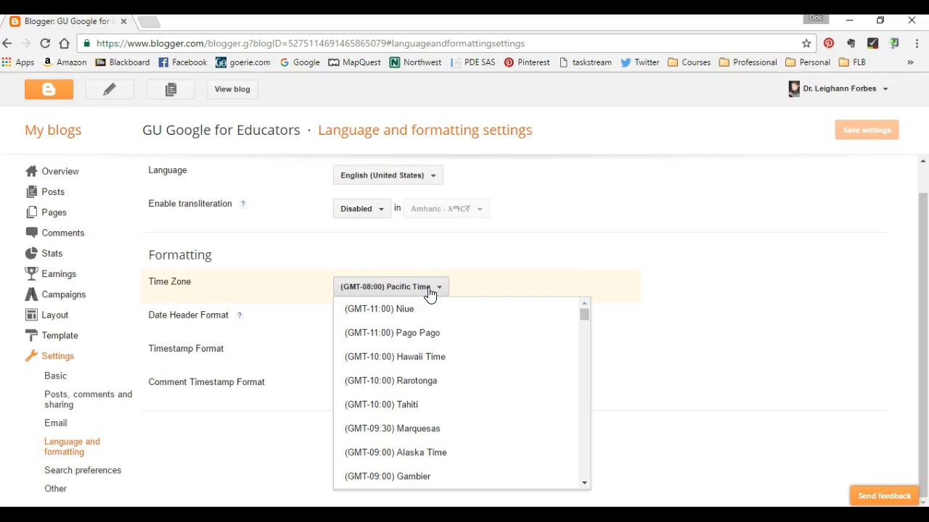
pyautogui.click(429, 290)
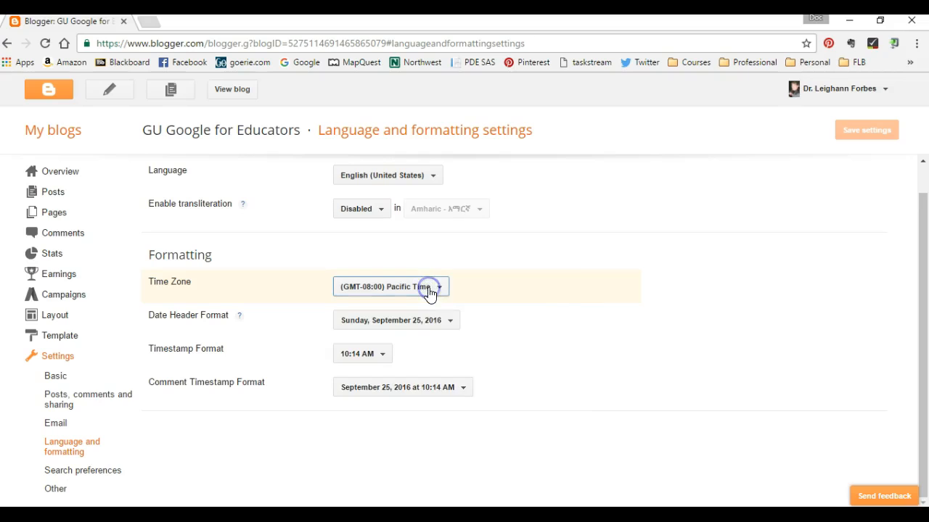
pyautogui.click(383, 362)
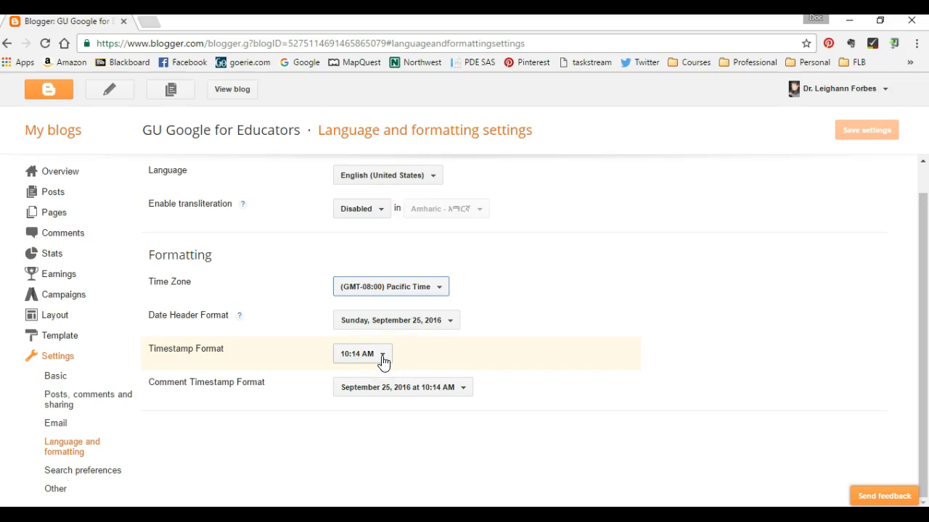
pyautogui.click(78, 425)
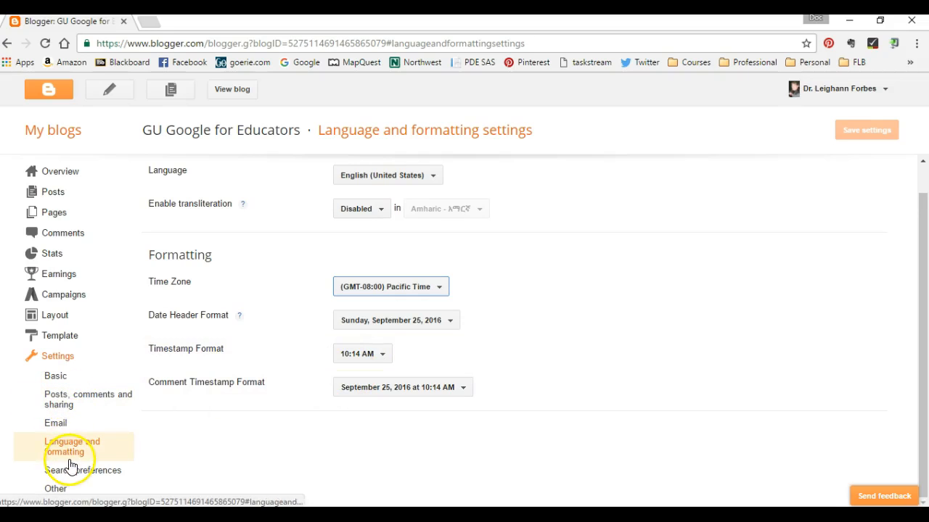
pyautogui.click(64, 448)
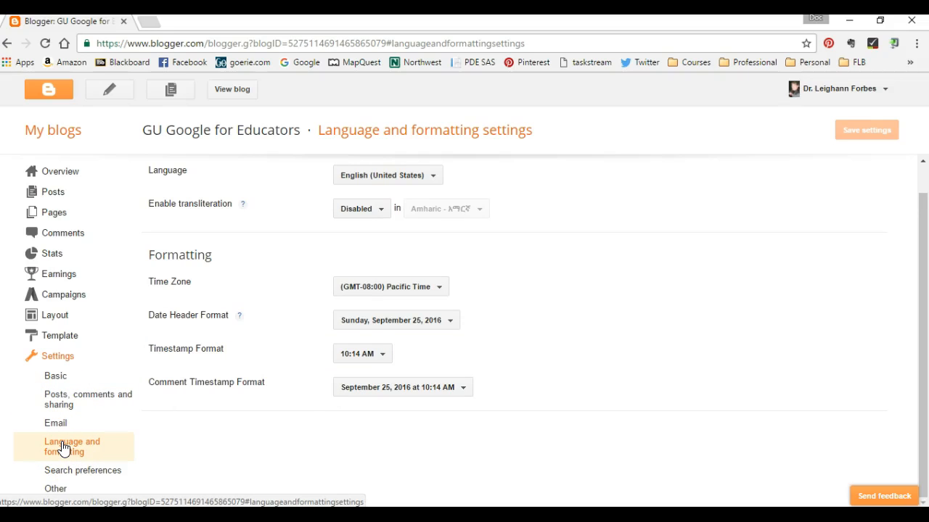
pyautogui.rightClick(542, 230)
pyautogui.click(408, 427)
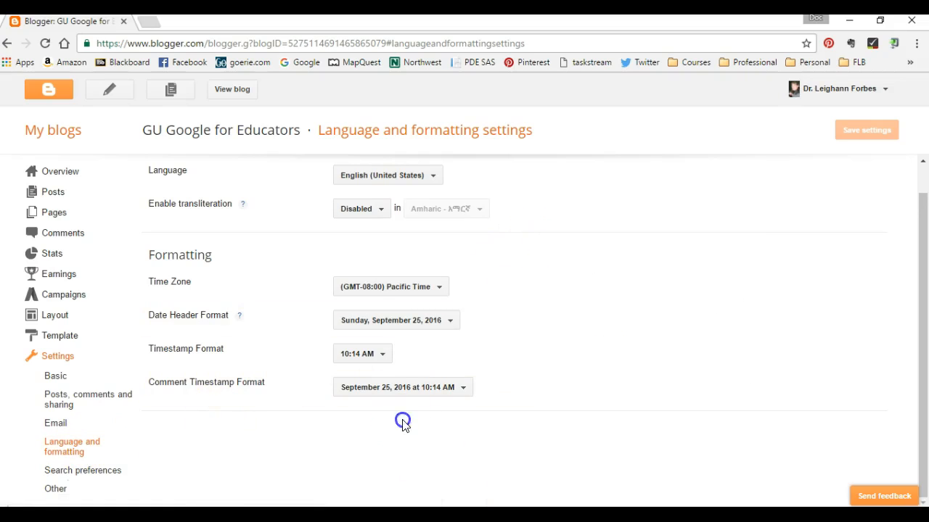
# Open the search preferences and the other settings, and examine the import, delete blog, site feed, OpenID and Google Analytics sections.
pyautogui.click(112, 473)
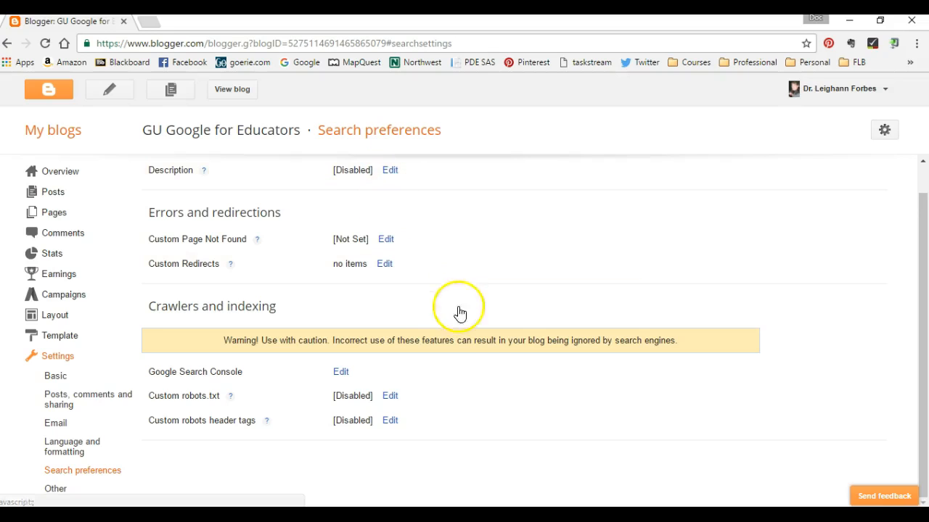
pyautogui.click(64, 492)
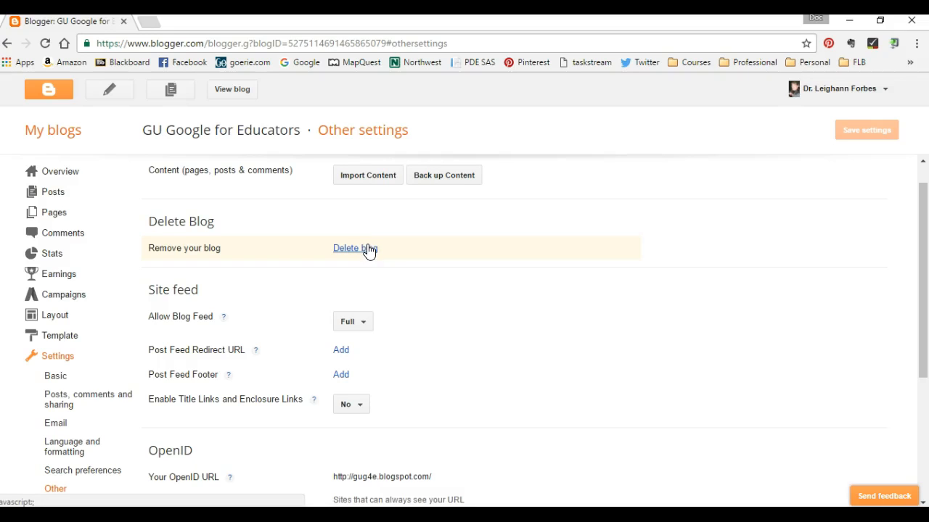
pyautogui.scroll(-2, 441, 348)
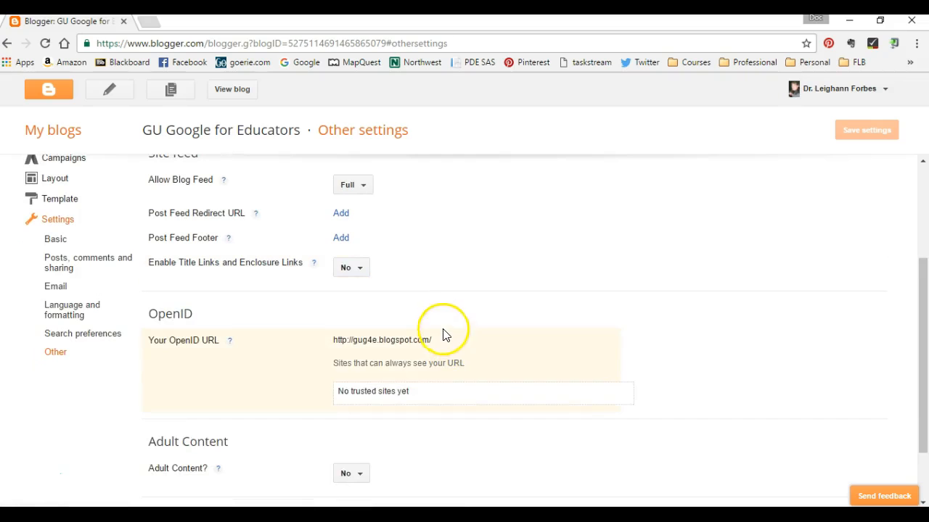
pyautogui.scroll(-1, 444, 302)
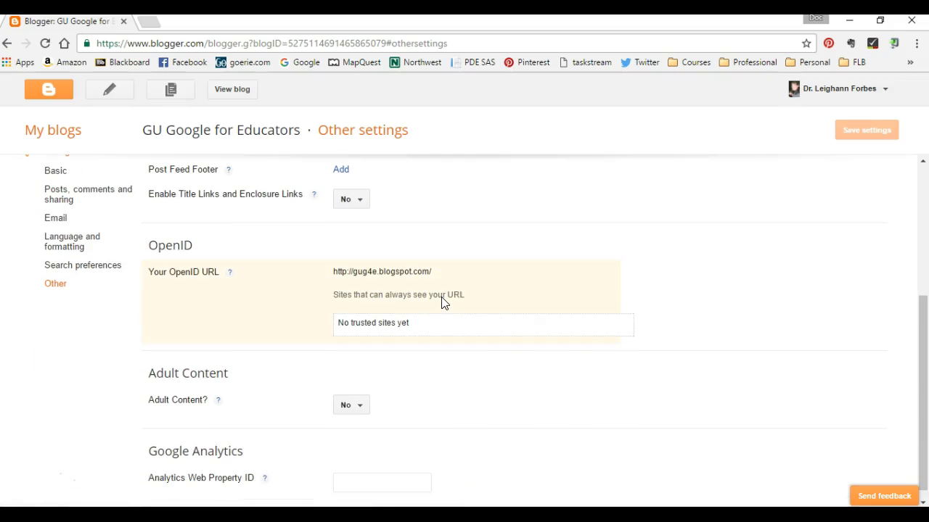
pyautogui.scroll(-1, 444, 303)
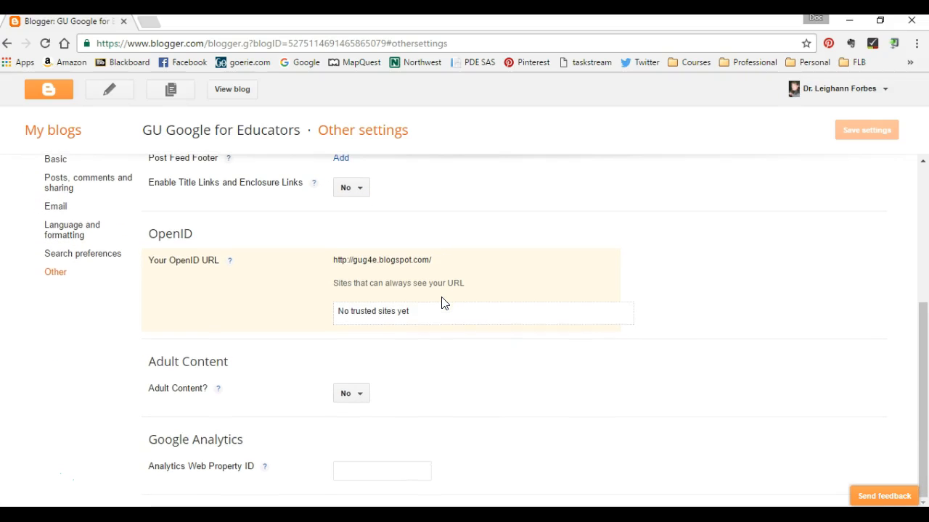
# Examine the adult content choices, leave the option at No, and try to save the other settings.
pyautogui.click(361, 399)
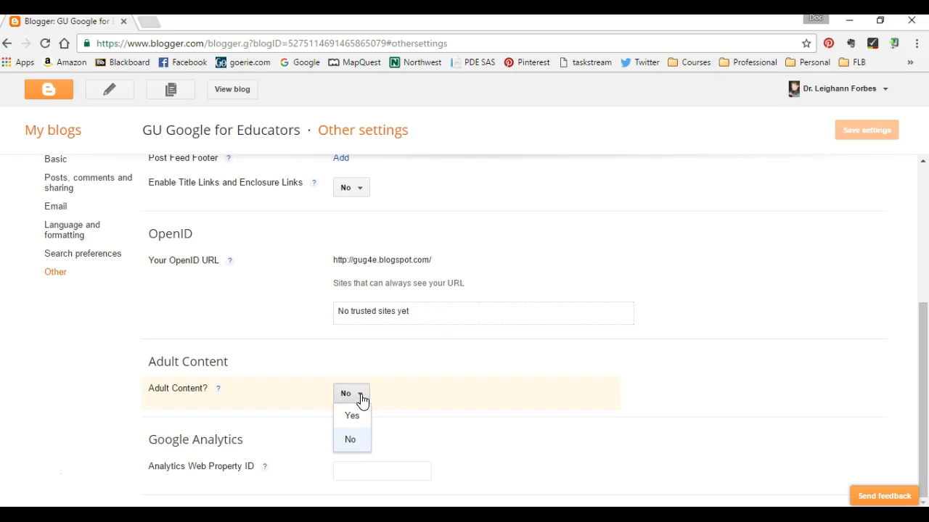
pyautogui.click(360, 399)
pyautogui.click(360, 398)
pyautogui.click(360, 399)
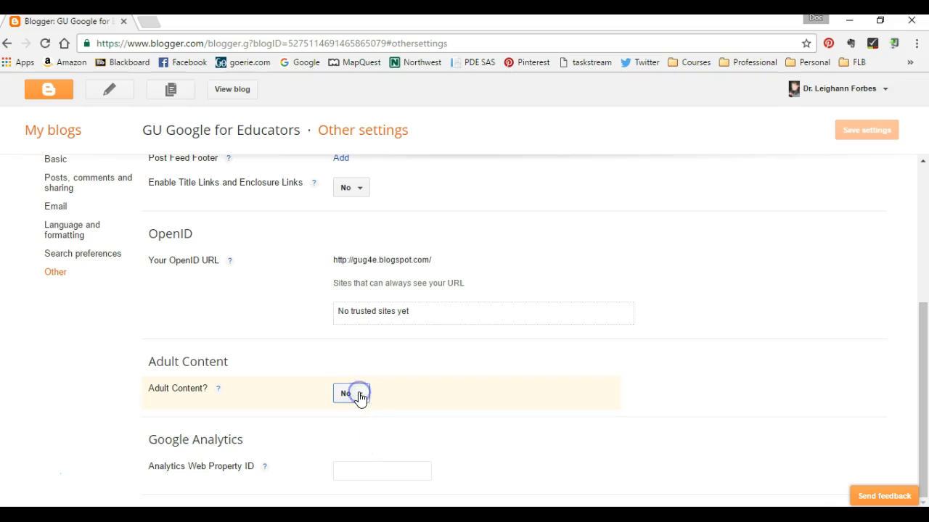
pyautogui.rightClick(685, 384)
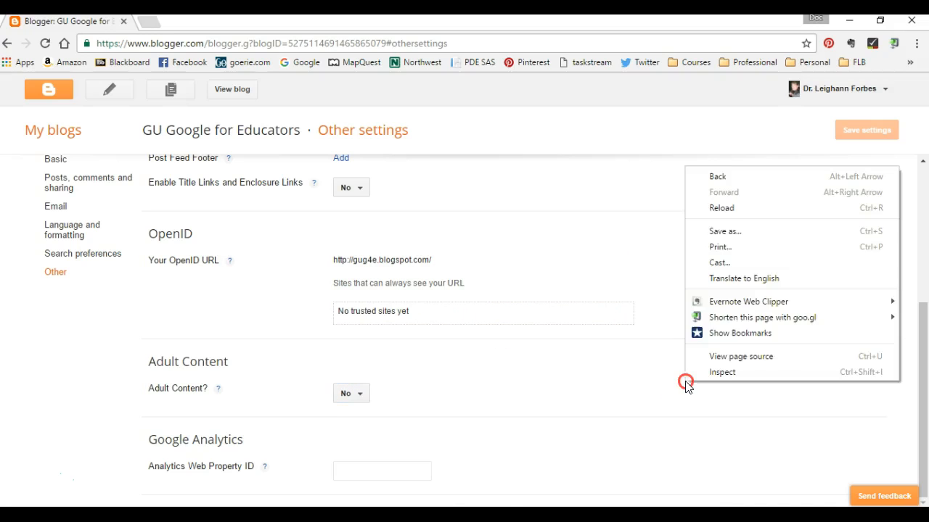
pyautogui.click(507, 254)
pyautogui.scroll(3, 211, 343)
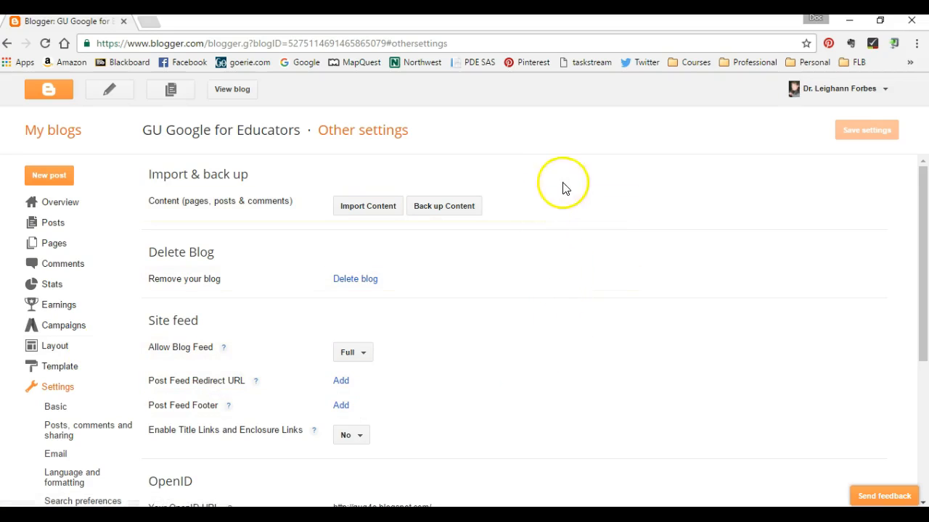
pyautogui.click(871, 135)
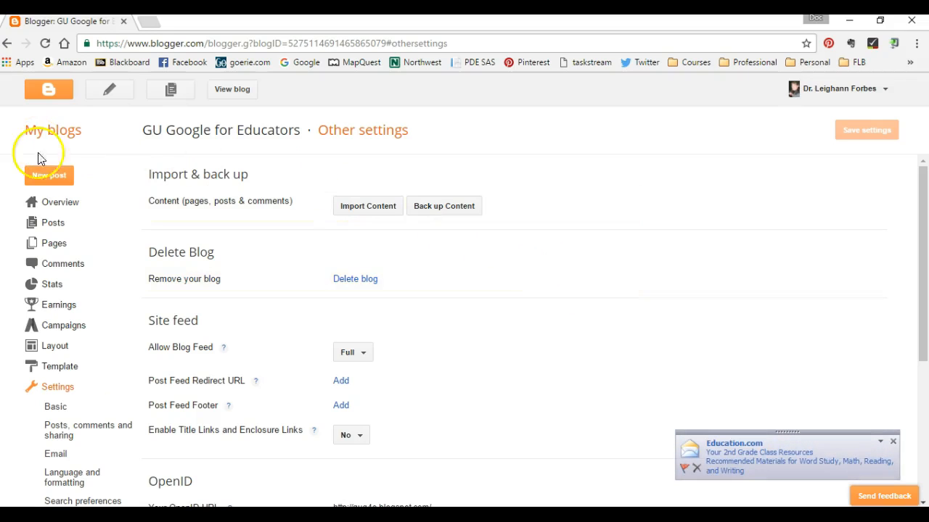
# Create a new post titled "Presentation Name" with the body text "Presentation".
pyautogui.click(45, 175)
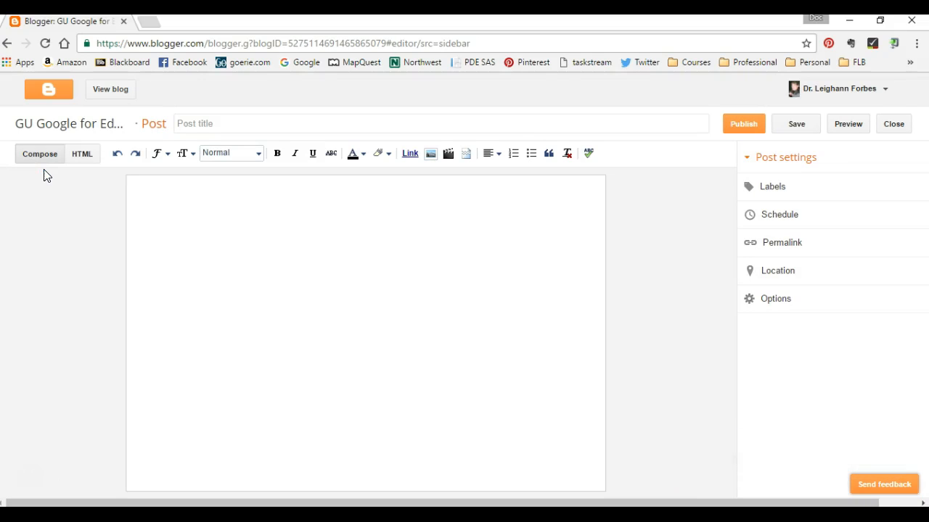
pyautogui.click(159, 126)
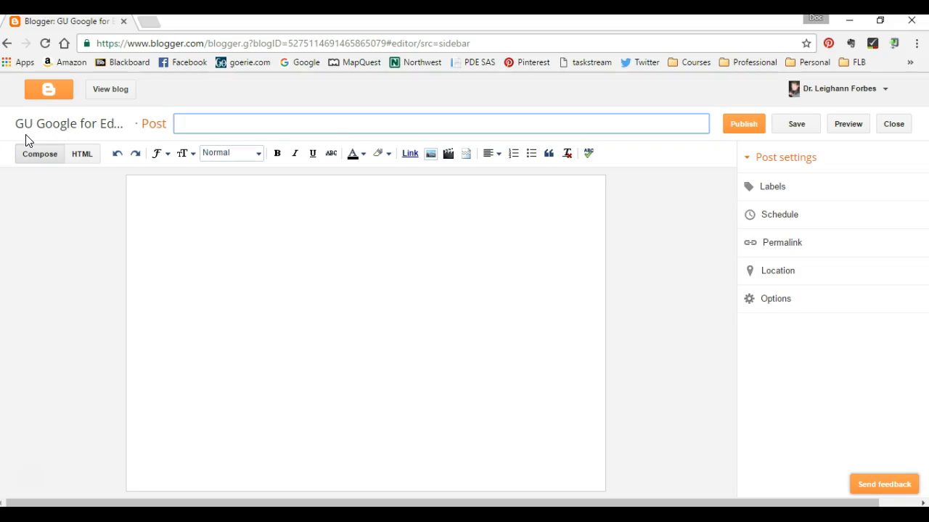
pyautogui.write('Presentation Name')
pyautogui.click(251, 220)
pyautogui.write('Presentation')
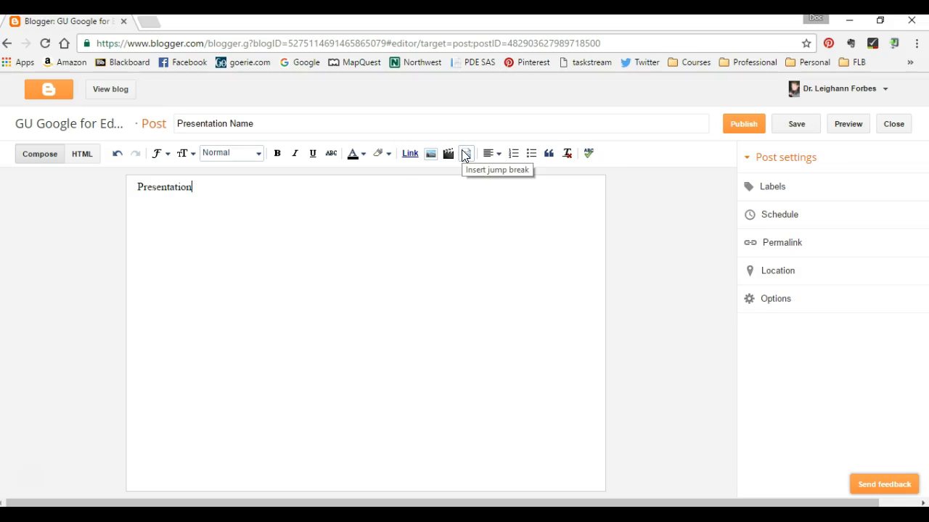
# Try a jump break below the body text, undo it, and view the text alignment options.
pyautogui.click(465, 154)
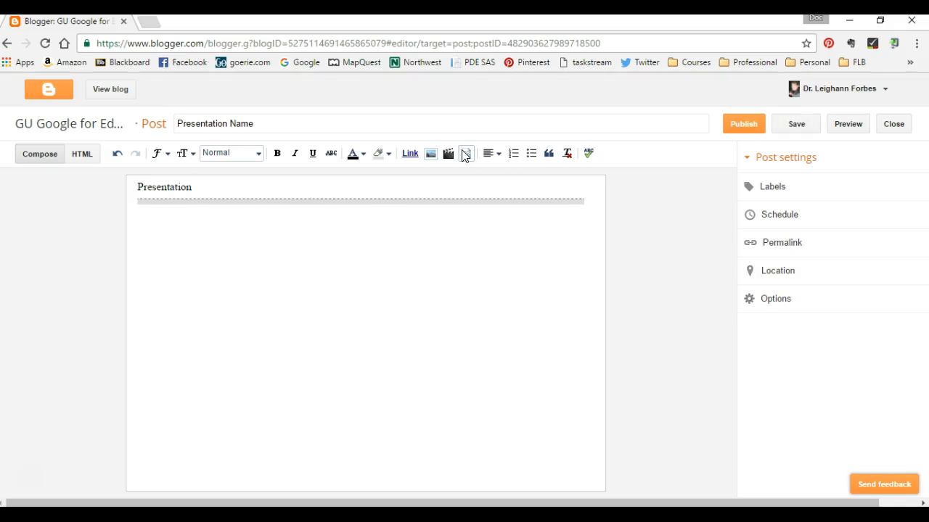
pyautogui.click(470, 152)
pyautogui.click(367, 201)
pyautogui.hotkey('ctrl', 'z')
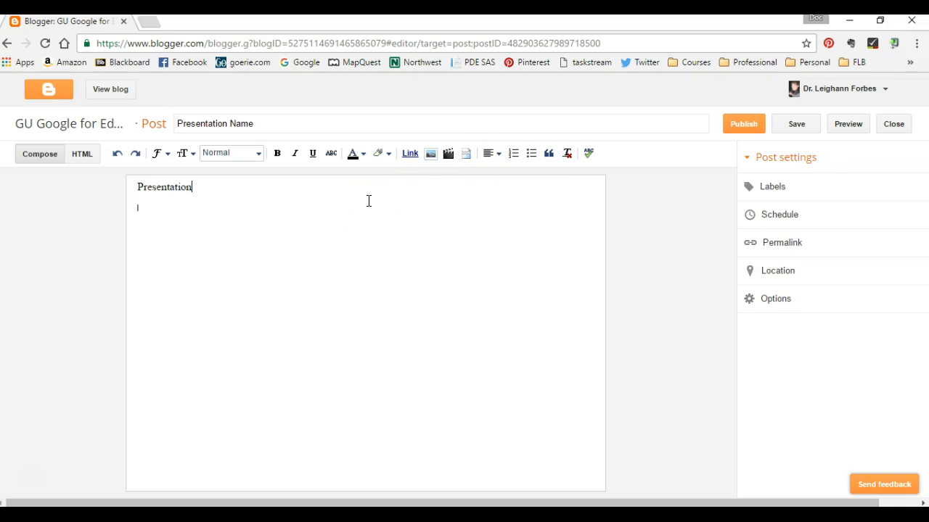
pyautogui.click(497, 155)
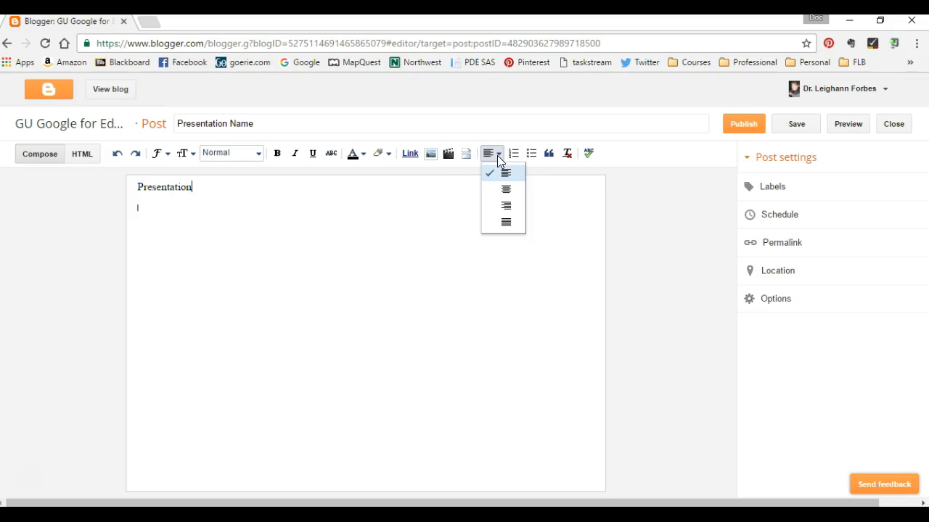
pyautogui.click(496, 154)
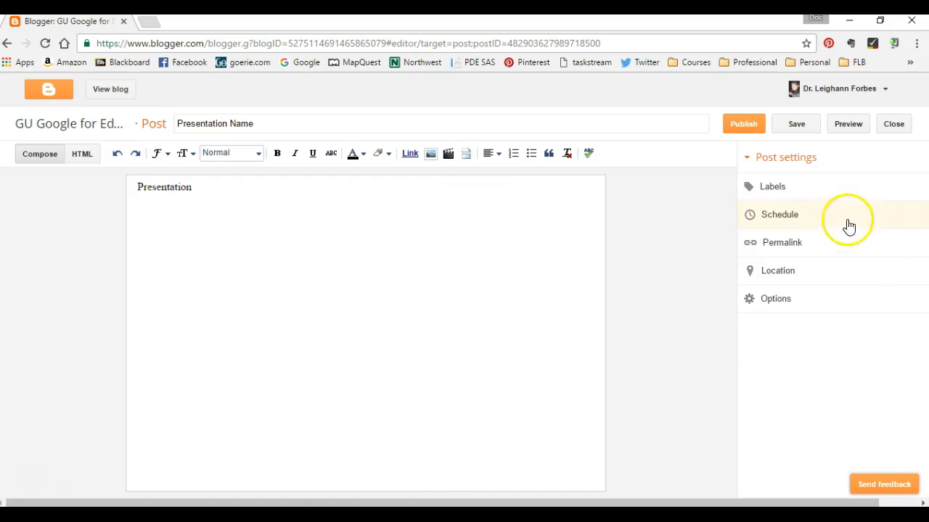
# Add the labels "Google Class, Science Class" to the post.
pyautogui.click(783, 187)
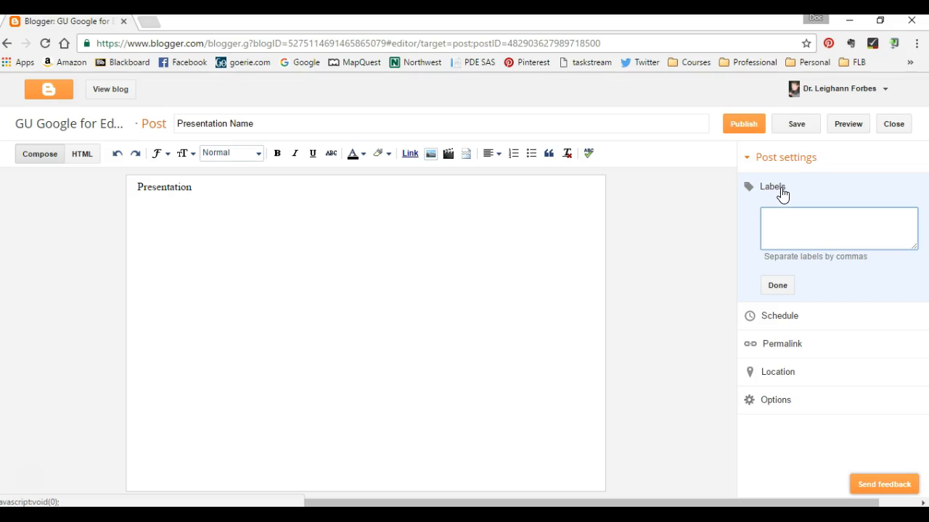
pyautogui.write('Google Class, Science Class')
pyautogui.click(777, 286)
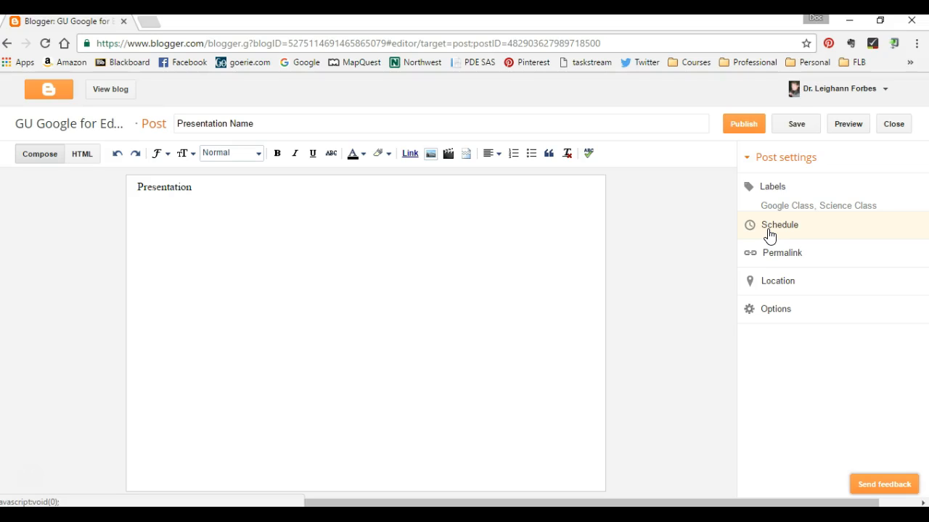
# Allow location access, search for "Erie, pa" and set the post's location to Erie, PA, USA.
pyautogui.click(768, 262)
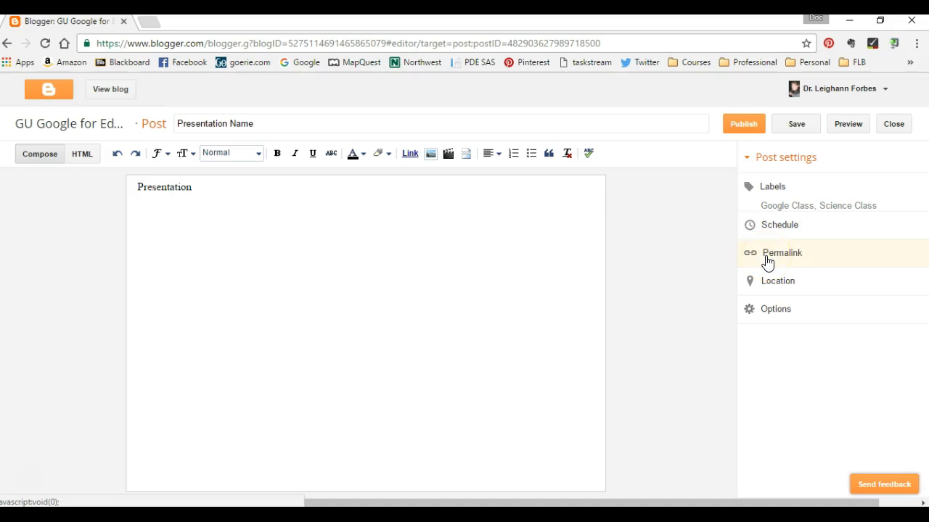
pyautogui.click(768, 289)
pyautogui.click(768, 289)
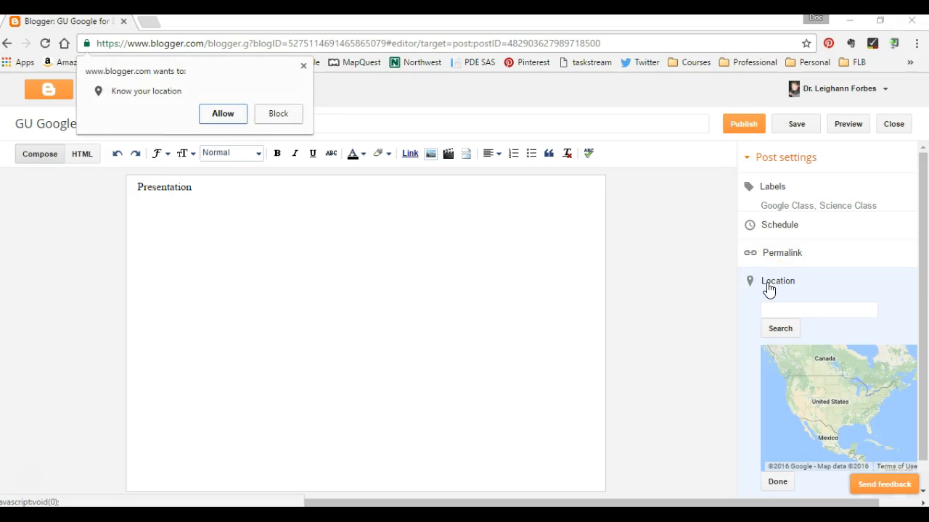
pyautogui.click(212, 114)
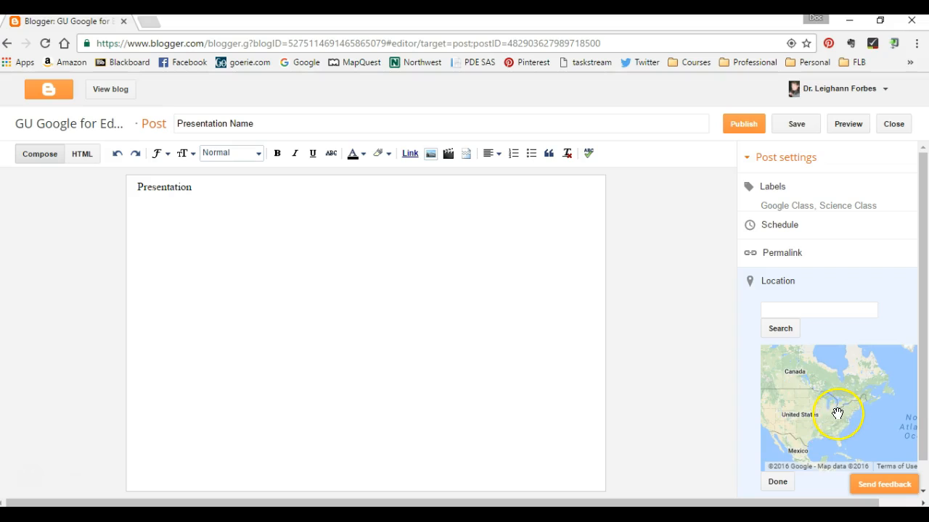
pyautogui.click(819, 309)
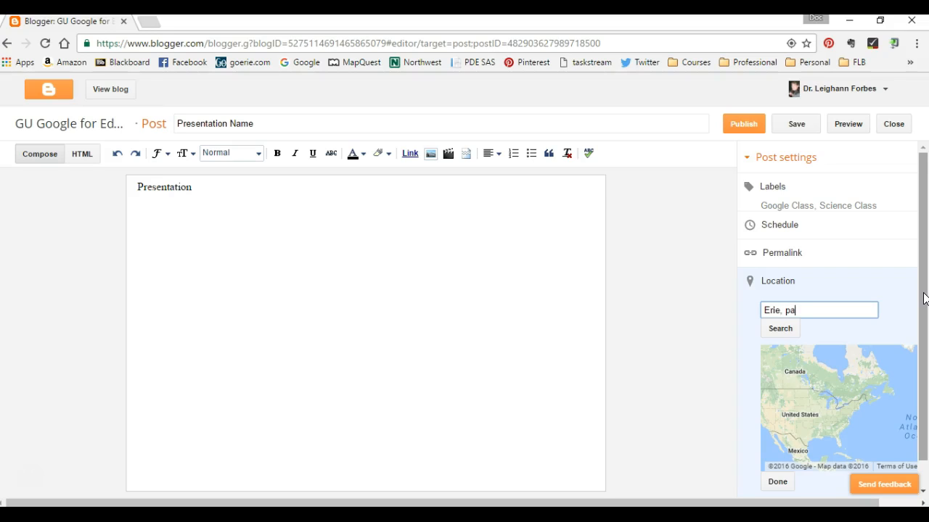
pyautogui.click(784, 328)
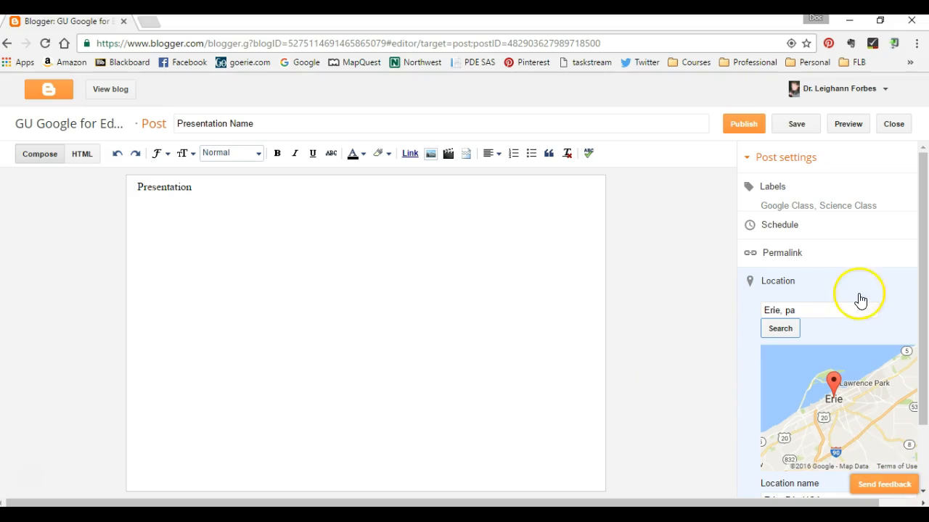
pyautogui.moveTo(923, 312); pyautogui.dragTo(925, 373)
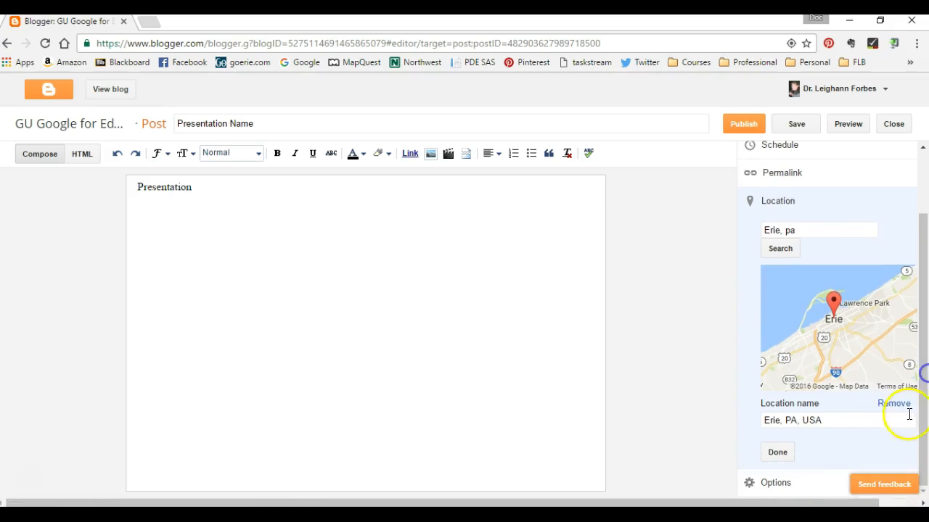
pyautogui.click(778, 454)
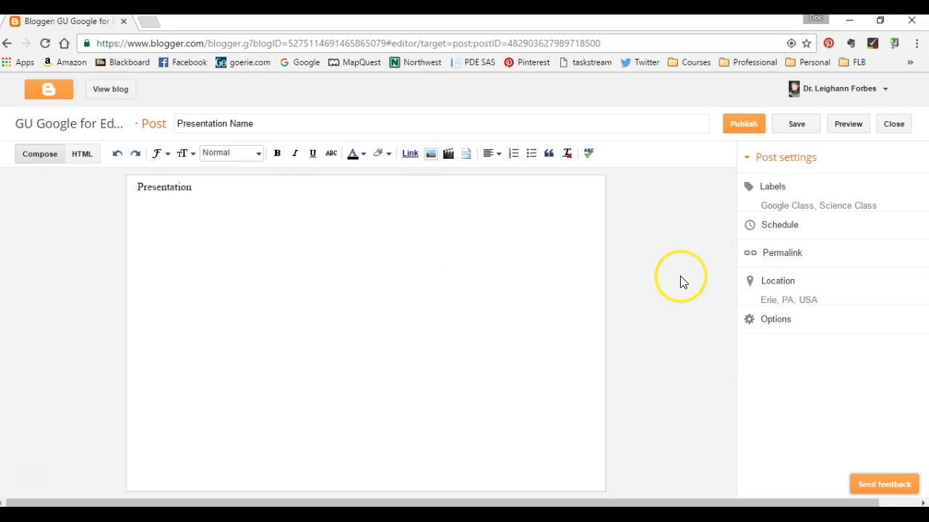
# Review the post's reader comments, compose mode and line break options, and publish the post.
pyautogui.click(785, 325)
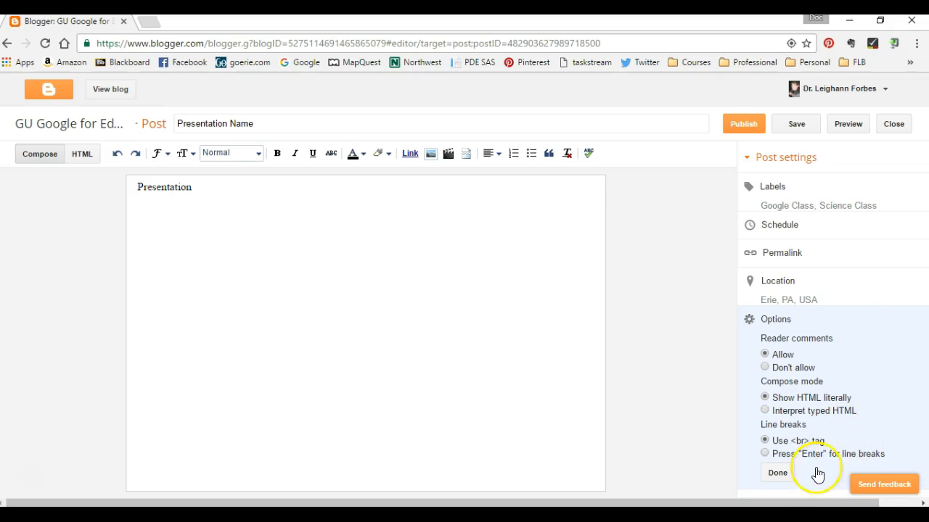
pyautogui.click(777, 474)
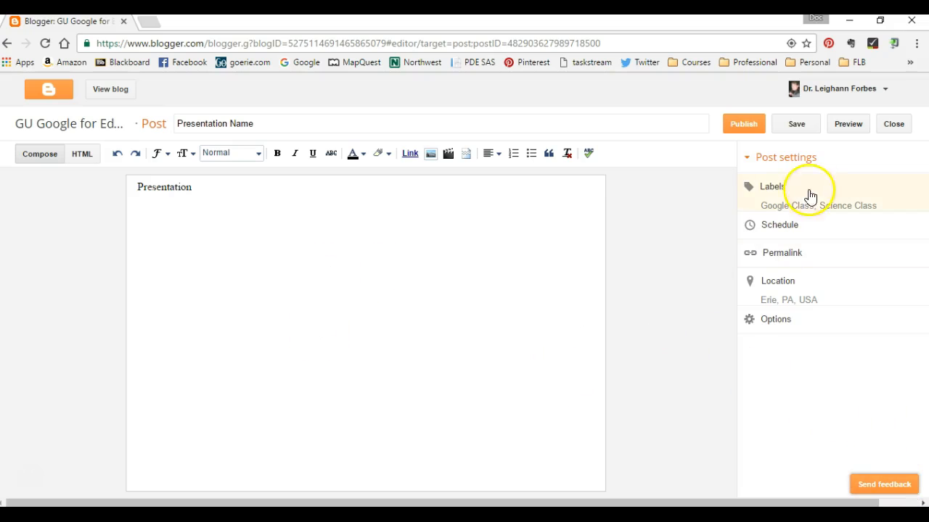
pyautogui.click(745, 127)
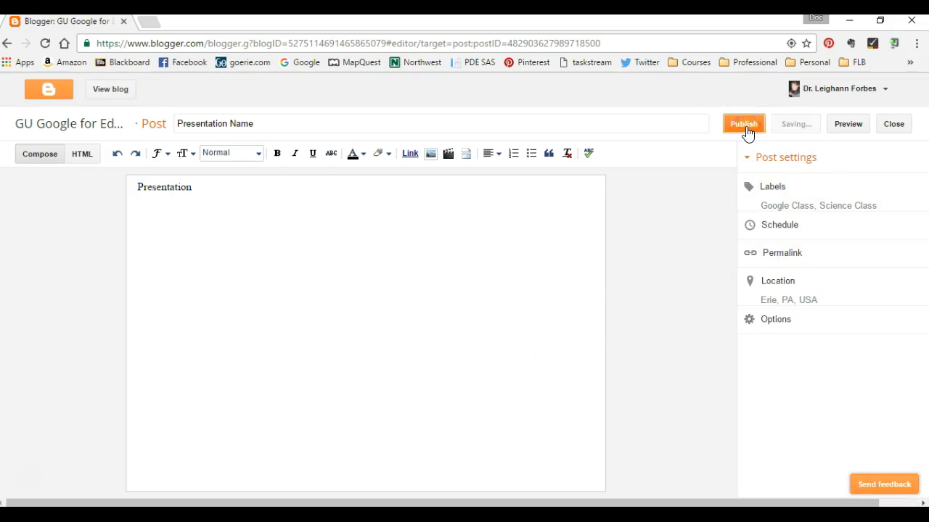
pyautogui.moveTo(262, 226)
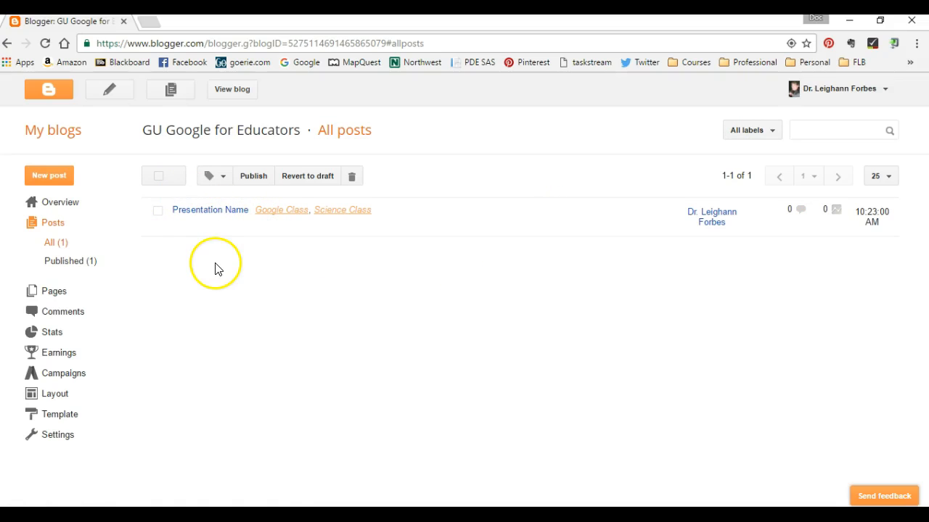
# Start a new post titled "YouTube" and copy the address of the "Google Cast for Education" video from the open YouTube window.
pyautogui.click(63, 180)
pyautogui.click(216, 122)
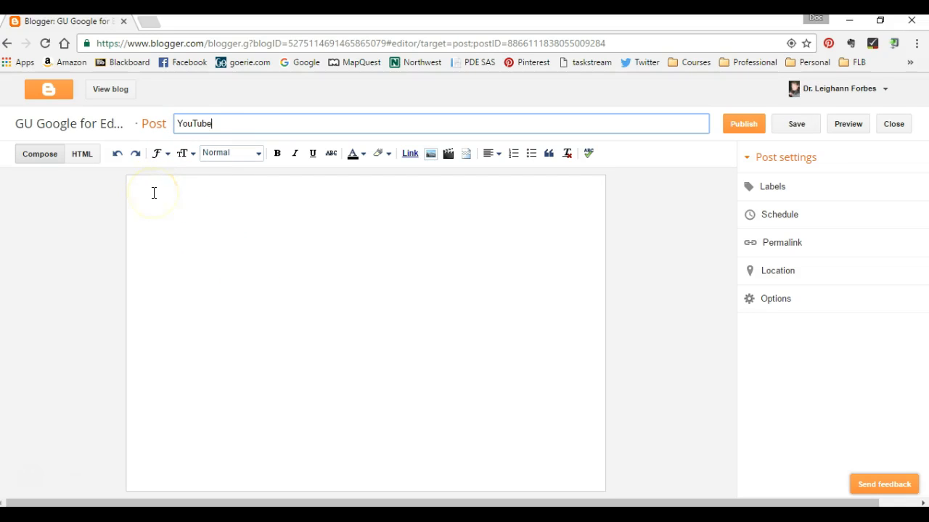
pyautogui.click(246, 516)
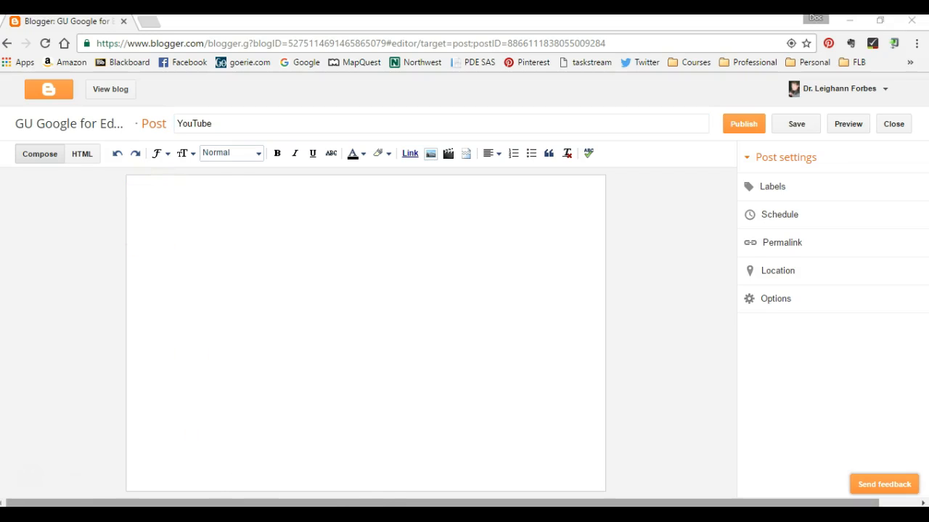
pyautogui.click(307, 431)
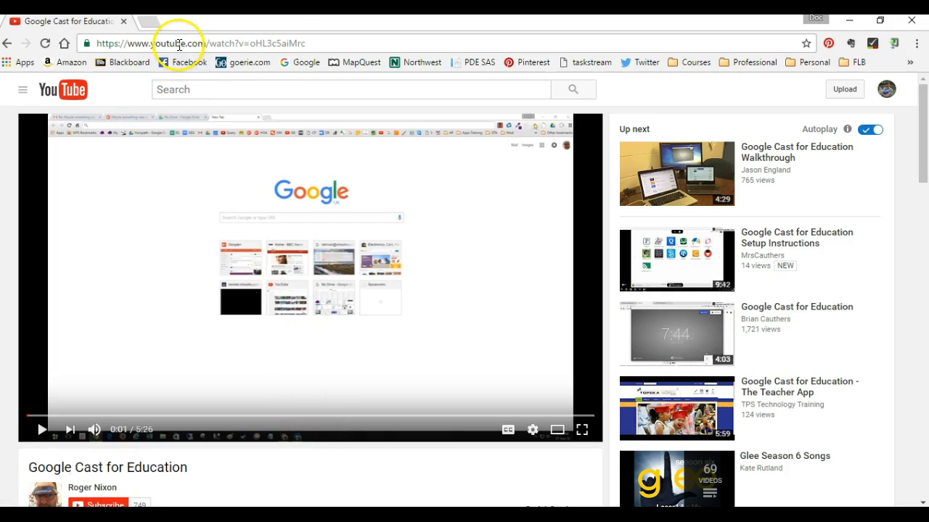
pyautogui.click(177, 45)
pyautogui.rightClick(178, 45)
pyautogui.click(201, 93)
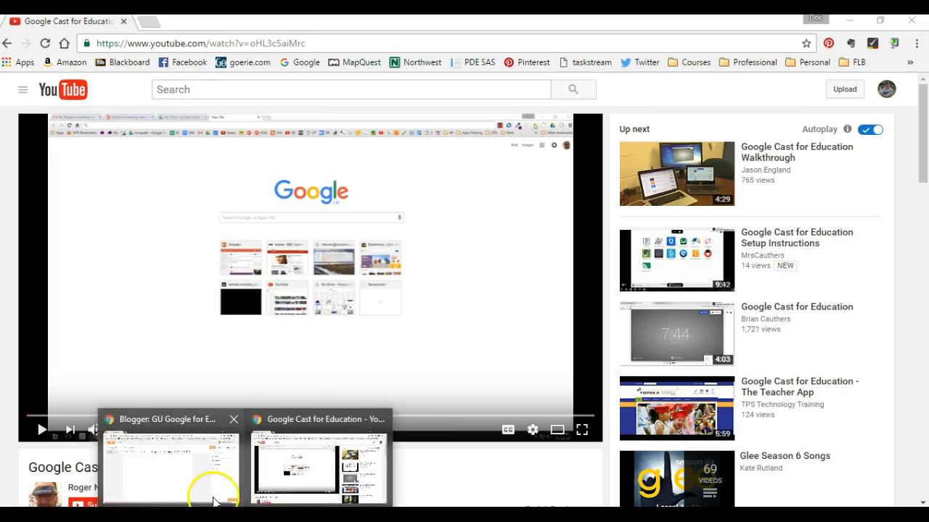
# Switch back to the Blogger post and insert the "Google Cast for Education" video from YouTube, searching with the copied address.
pyautogui.click(197, 494)
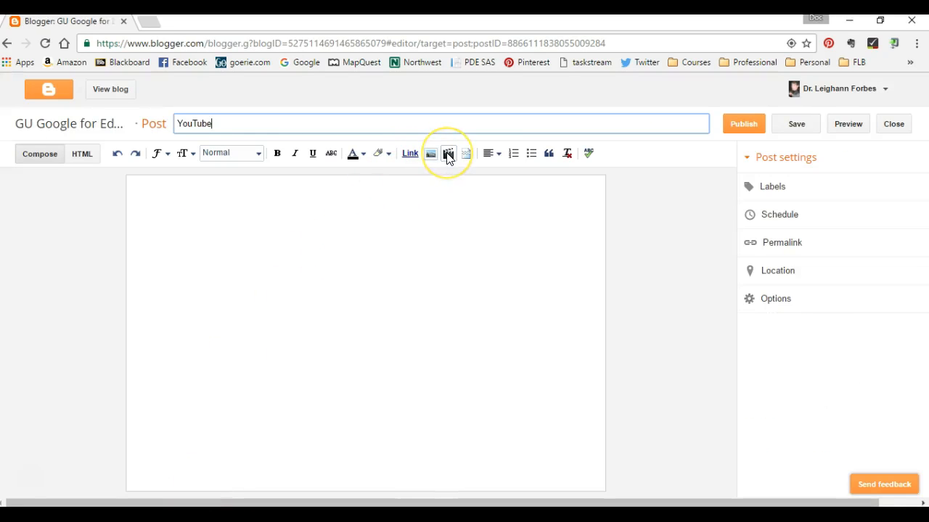
pyautogui.click(447, 153)
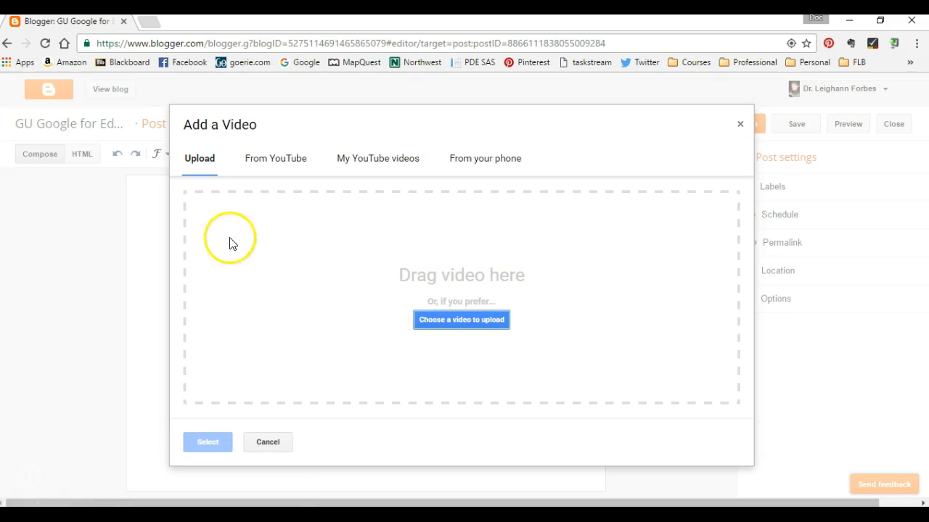
pyautogui.click(271, 160)
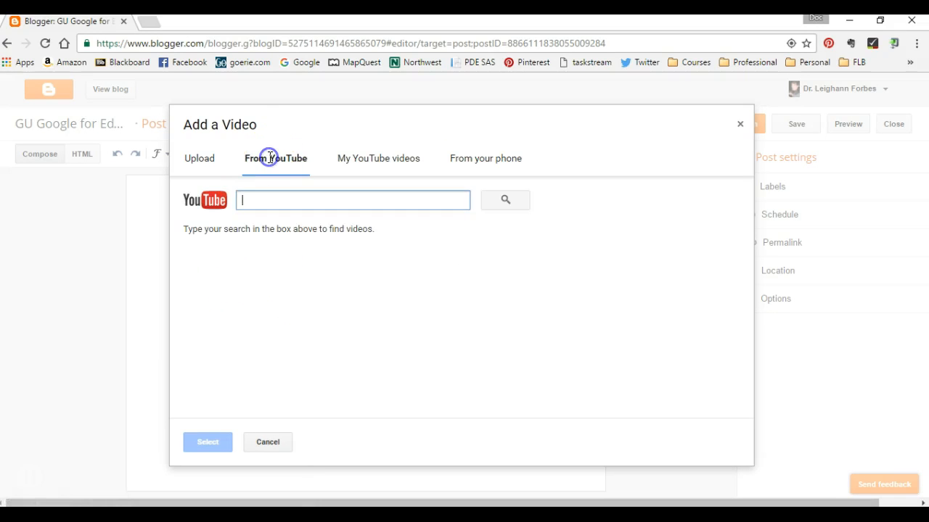
pyautogui.hotkey('ctrl', 'v')
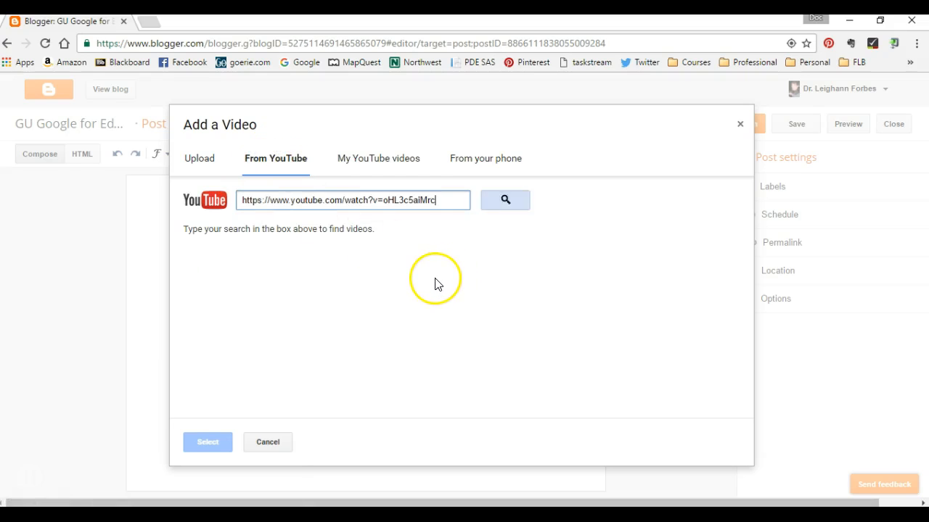
pyautogui.click(499, 202)
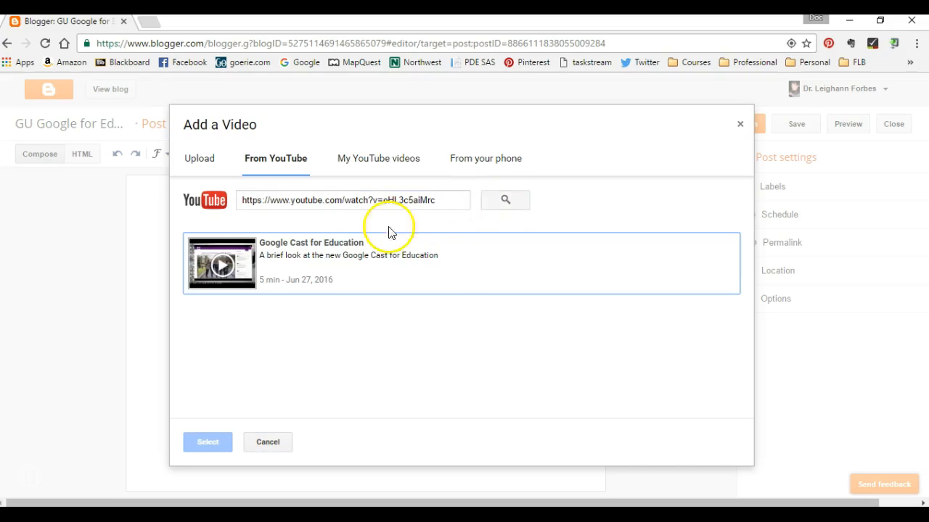
pyautogui.click(296, 249)
pyautogui.click(195, 441)
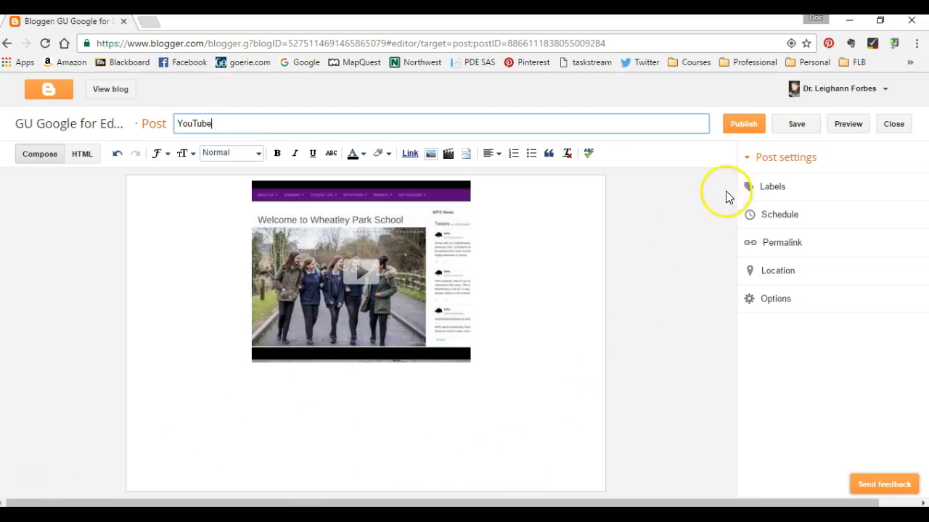
# Add the labels "Google Class, Cast" to the post.
pyautogui.click(761, 186)
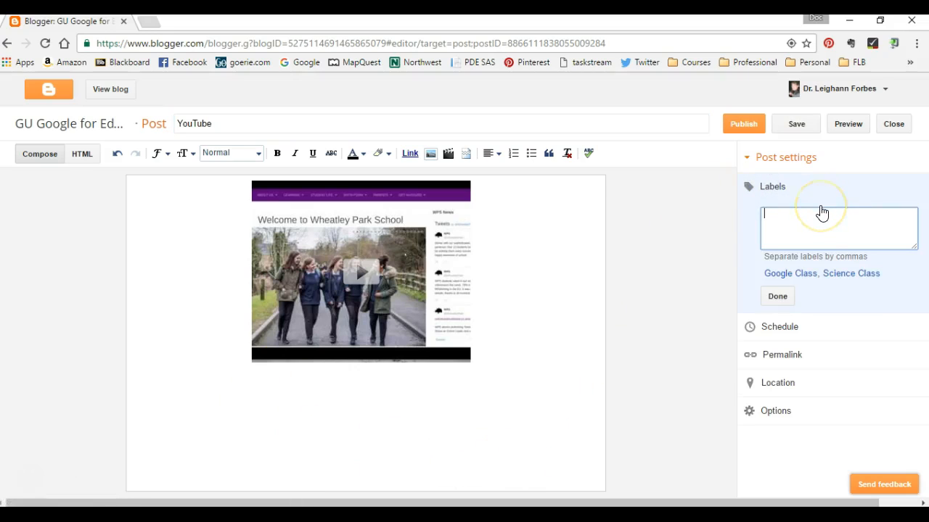
pyautogui.write('Goo')
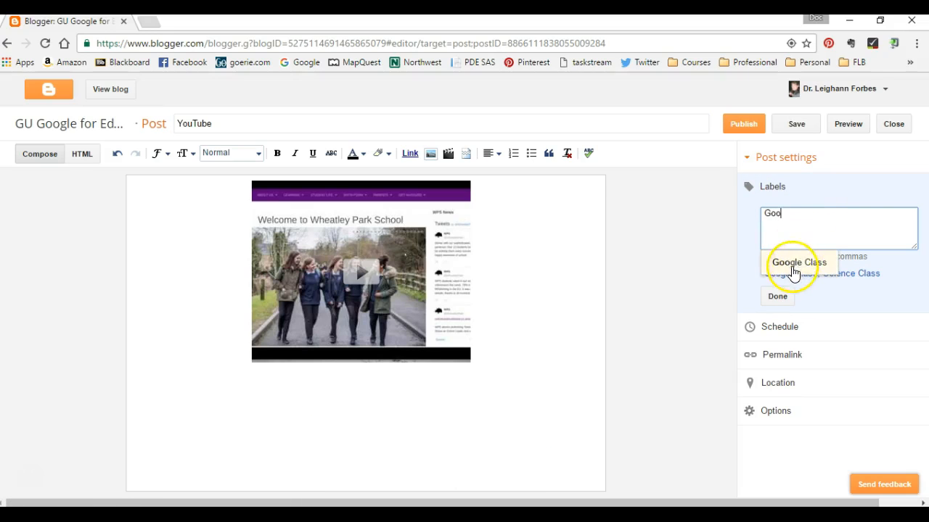
pyautogui.click(791, 265)
pyautogui.write('Cast')
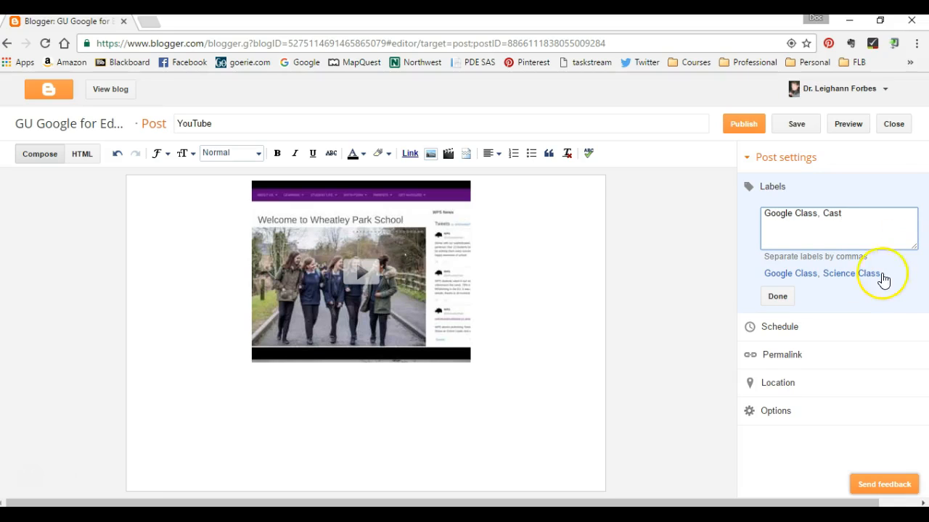
pyautogui.click(787, 298)
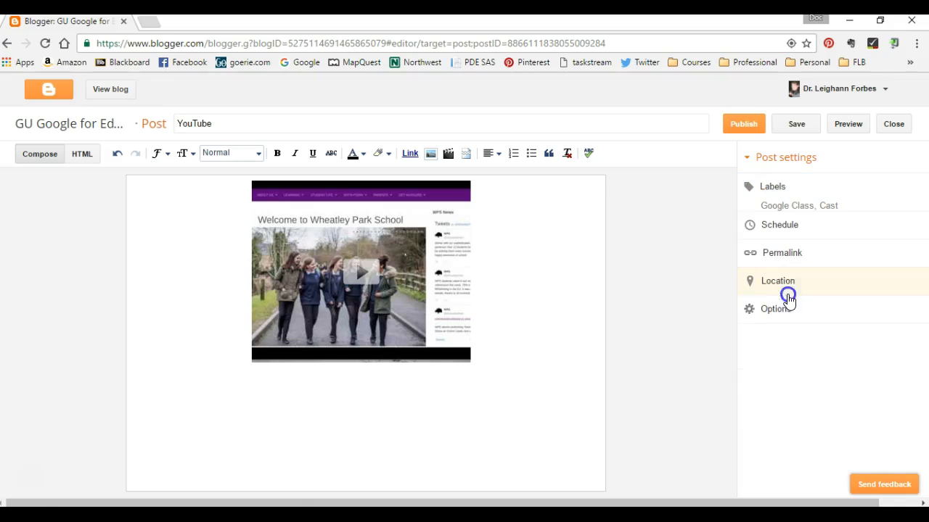
# Schedule the post for Sep 26, 2016 at 6:00 AM.
pyautogui.click(788, 227)
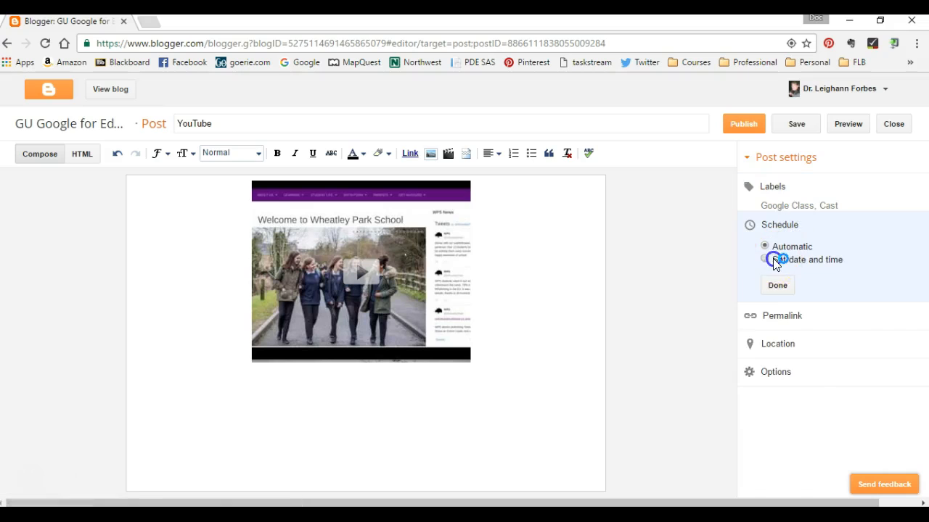
pyautogui.click(767, 259)
pyautogui.click(793, 404)
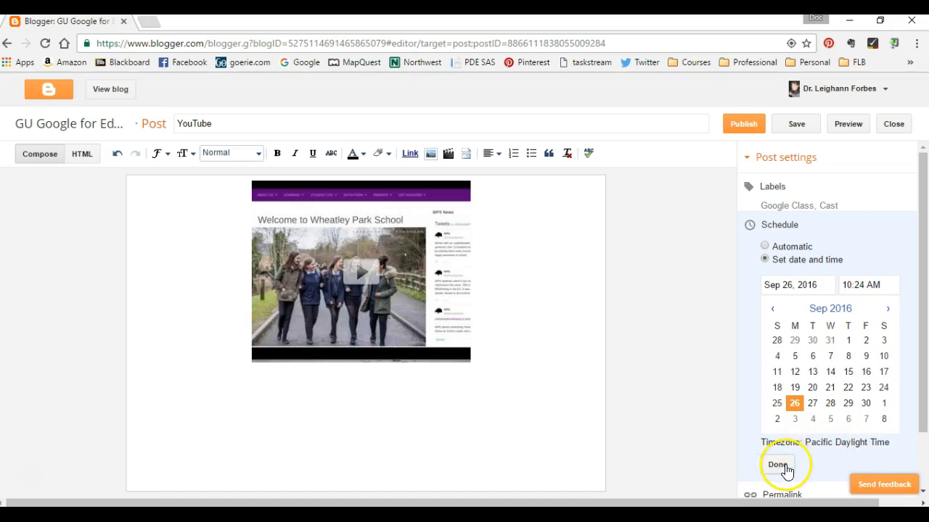
pyautogui.doubleClick(851, 286)
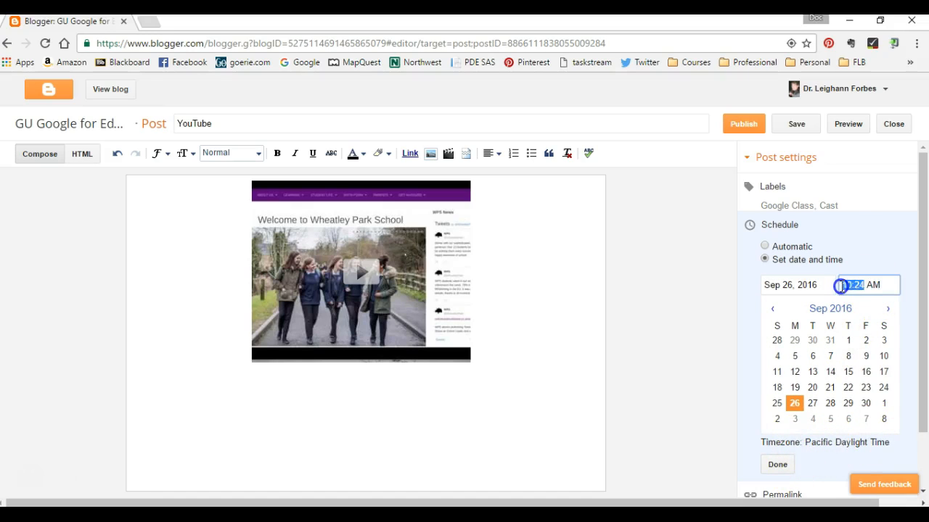
pyautogui.click(841, 285)
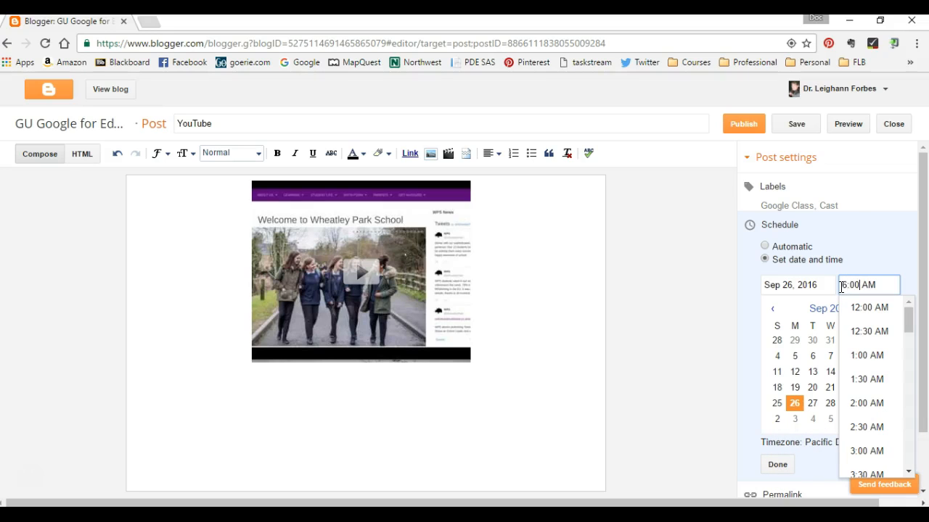
pyautogui.click(870, 284)
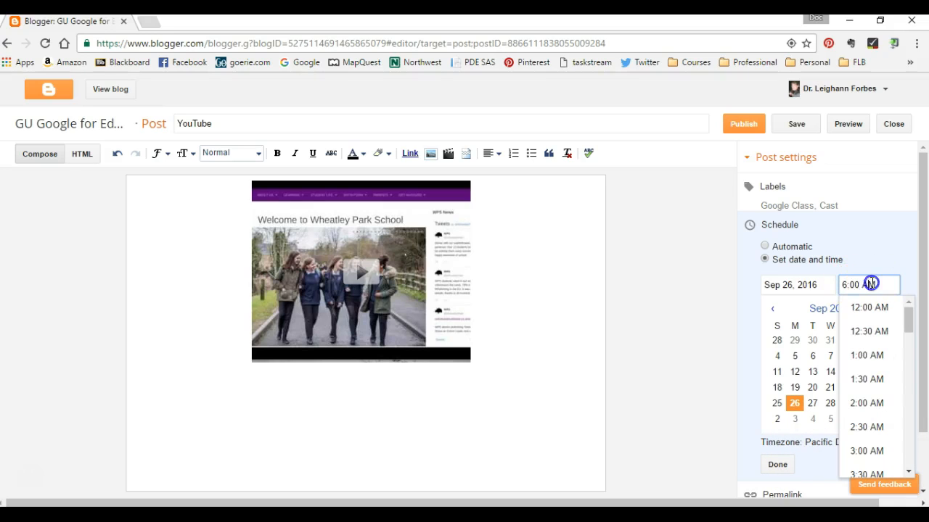
pyautogui.click(730, 438)
pyautogui.click(774, 464)
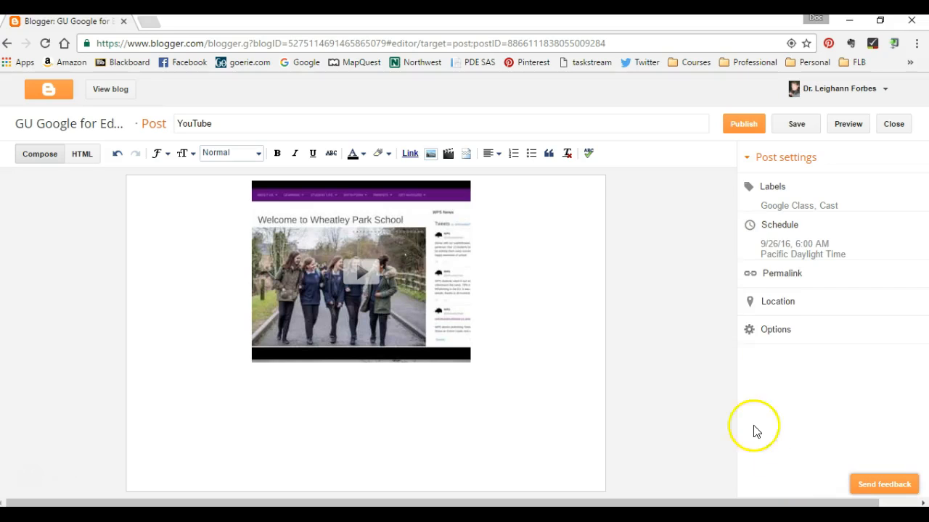
# Review the schedule's timezone and the post's reader comments, compose mode and line break options.
pyautogui.click(812, 231)
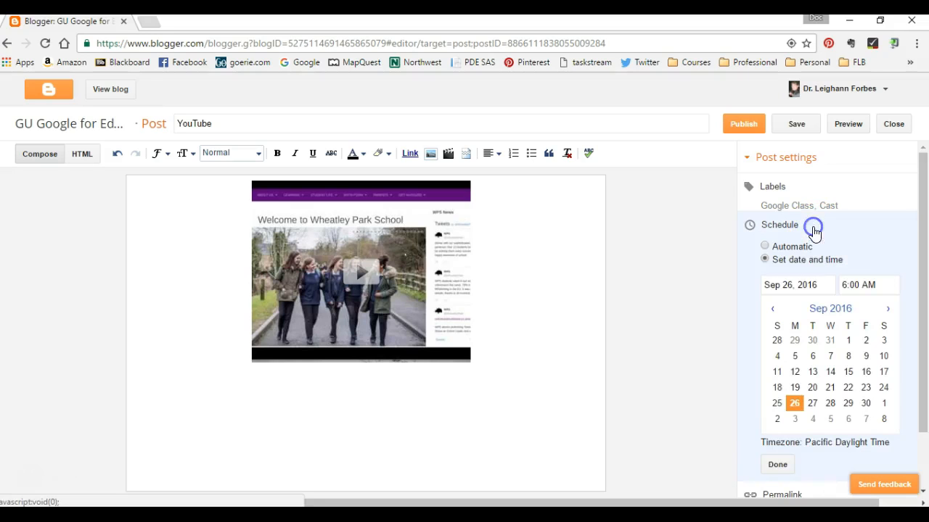
pyautogui.click(812, 445)
pyautogui.click(776, 464)
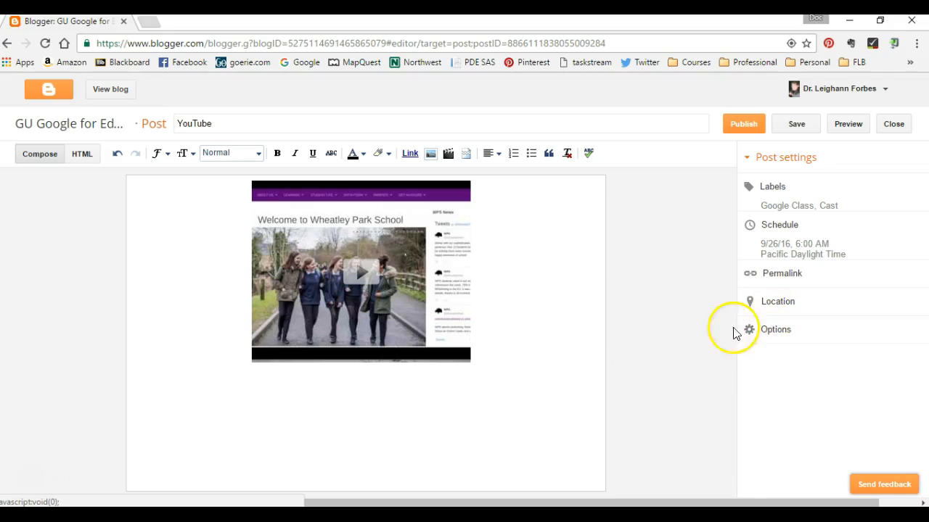
pyautogui.click(774, 333)
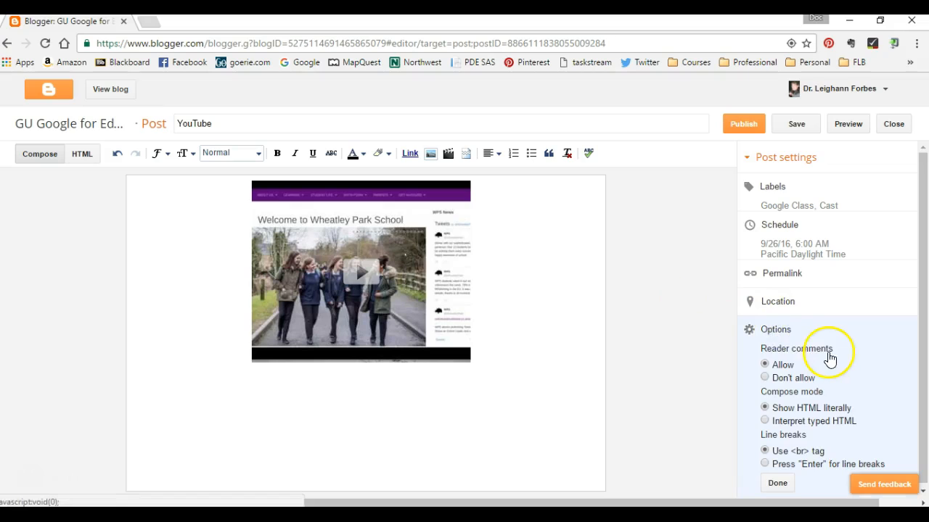
pyautogui.click(777, 482)
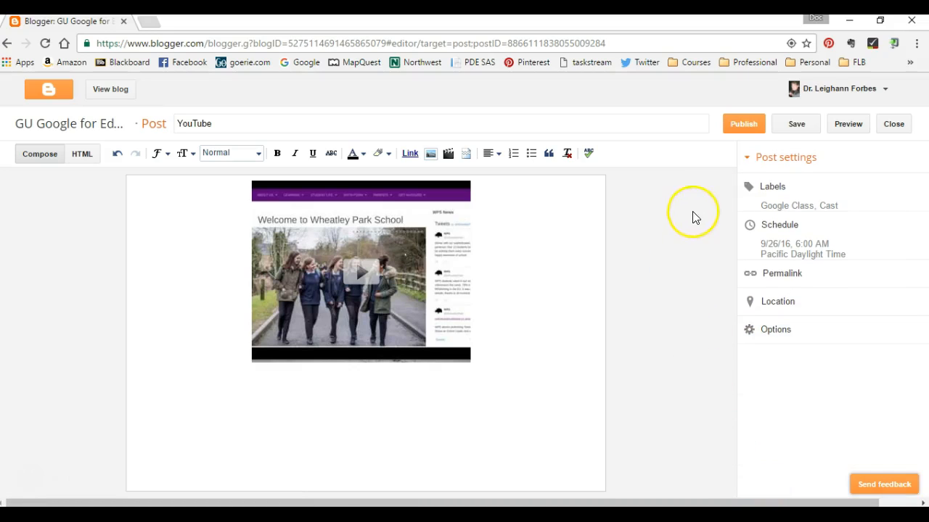
# Preview the "YouTube" post on the blog, close the preview and publish the post.
pyautogui.click(842, 133)
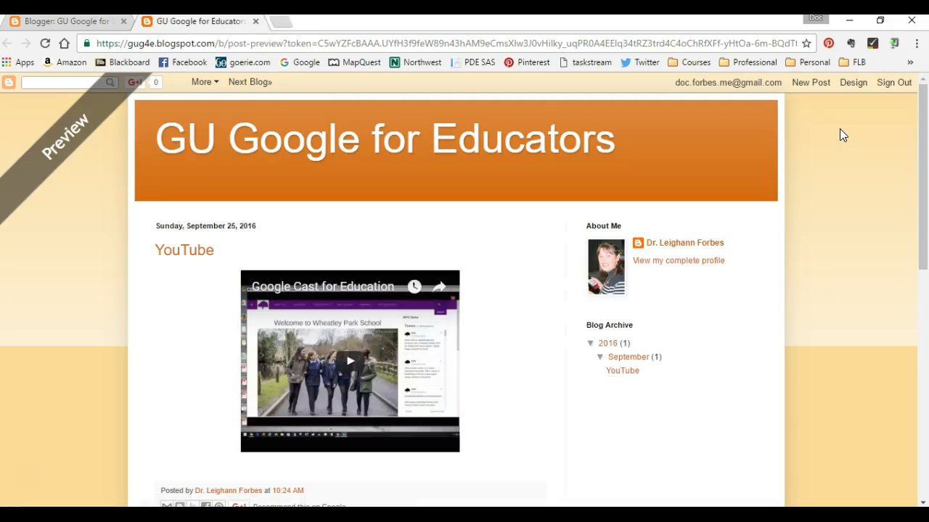
pyautogui.click(255, 22)
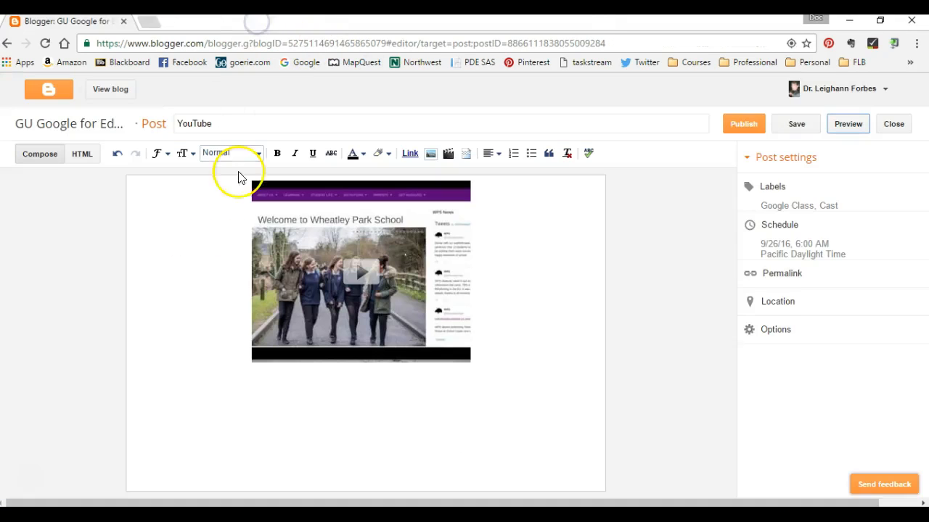
pyautogui.click(751, 128)
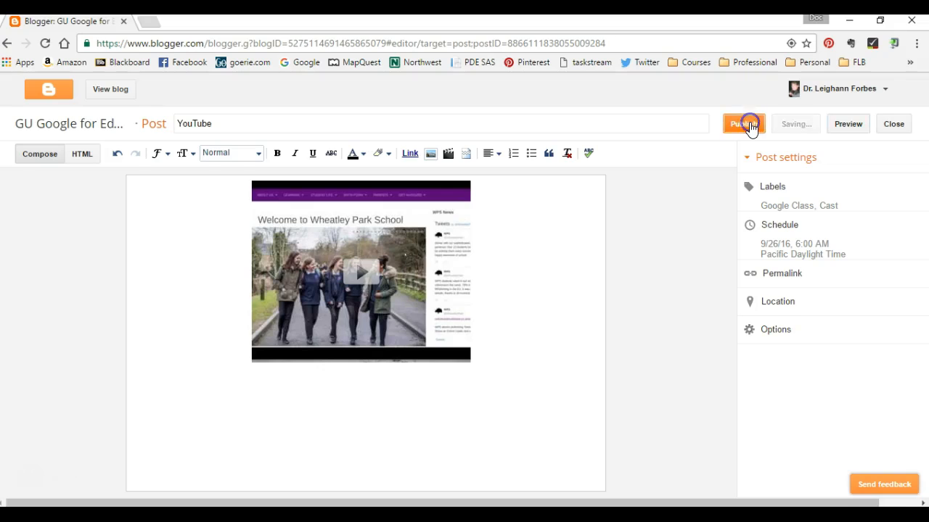